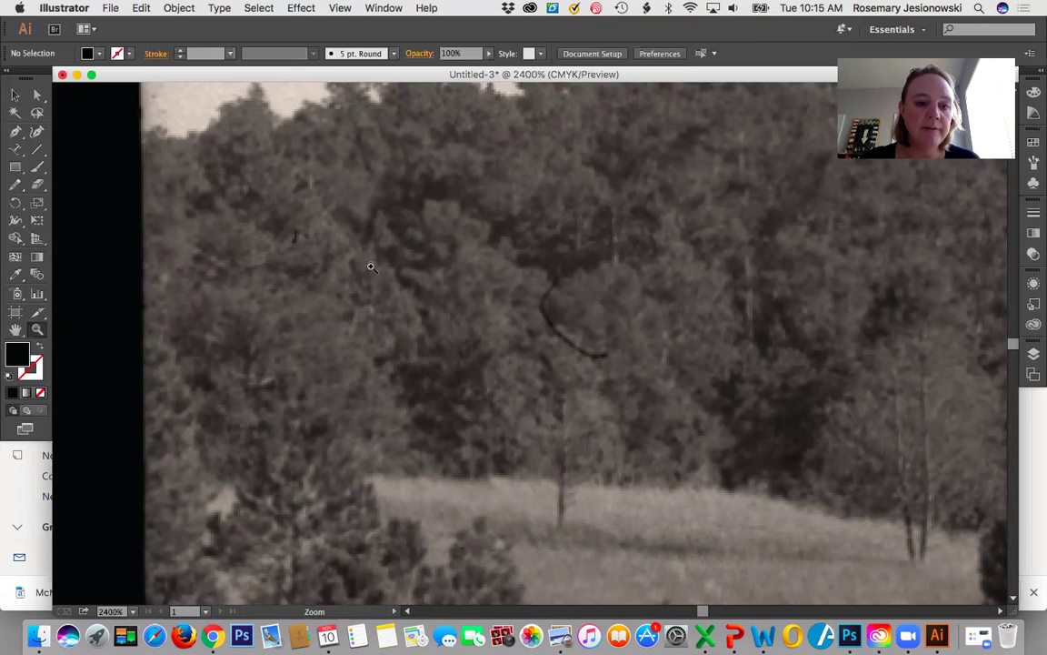
- Examine the black rectangle's upper-right corner at high magnification to judge how sharp its edges are
double_click(14, 331)
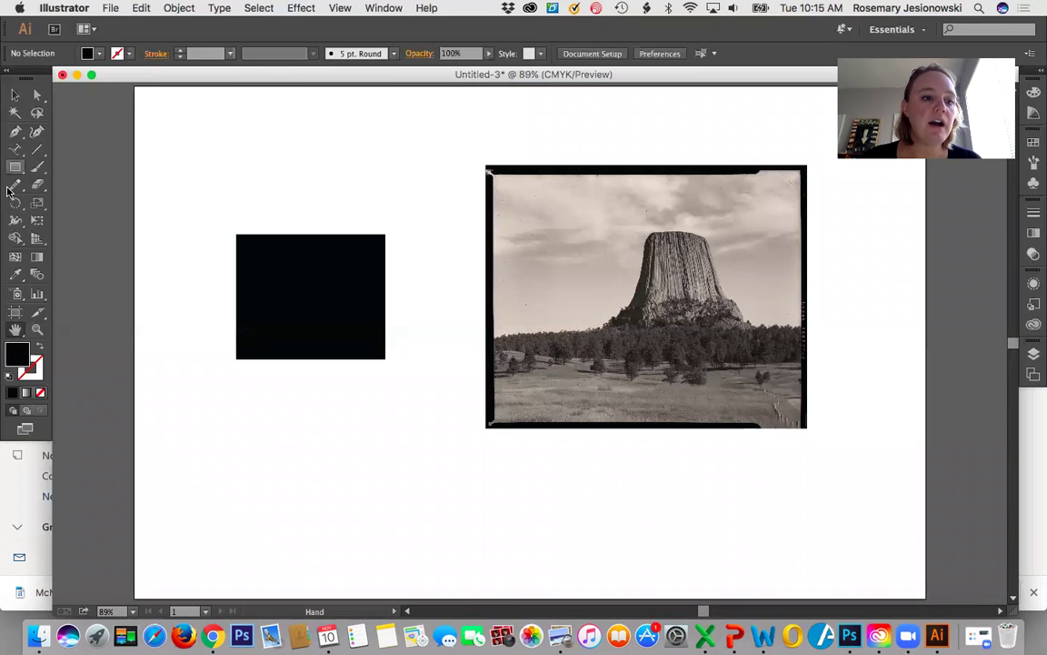
left_click(38, 329)
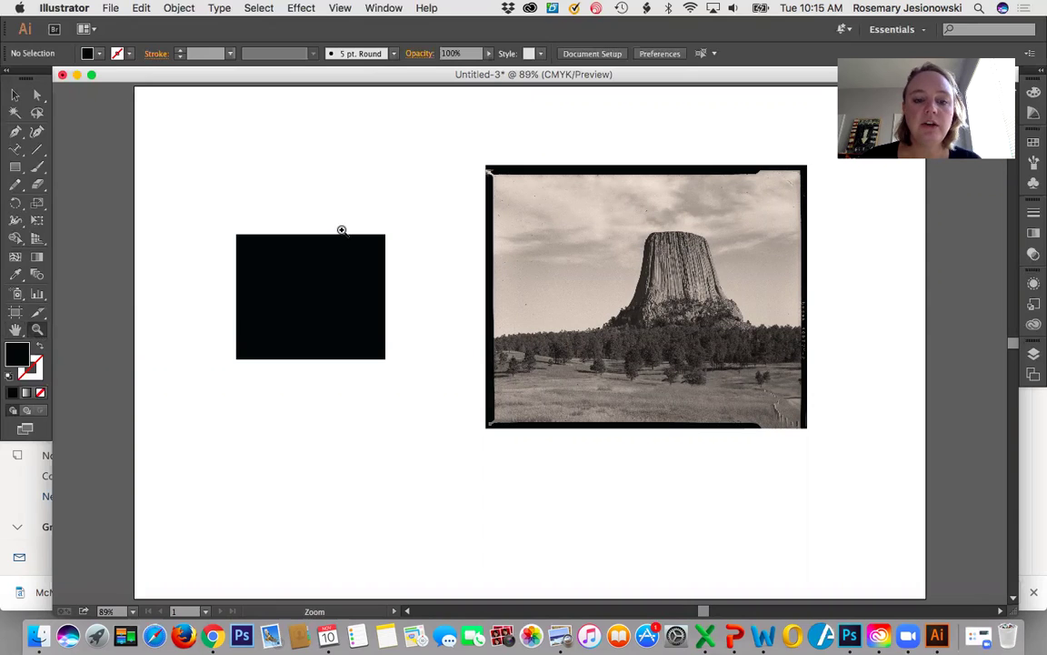
left_click(358, 272)
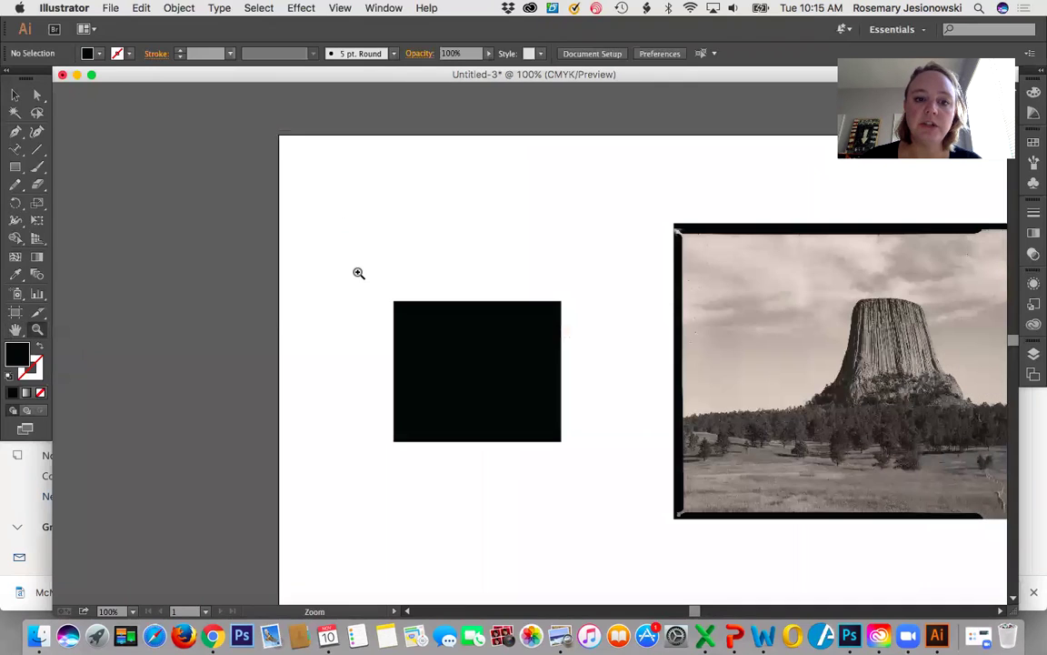
left_click(503, 343)
left_click(505, 344)
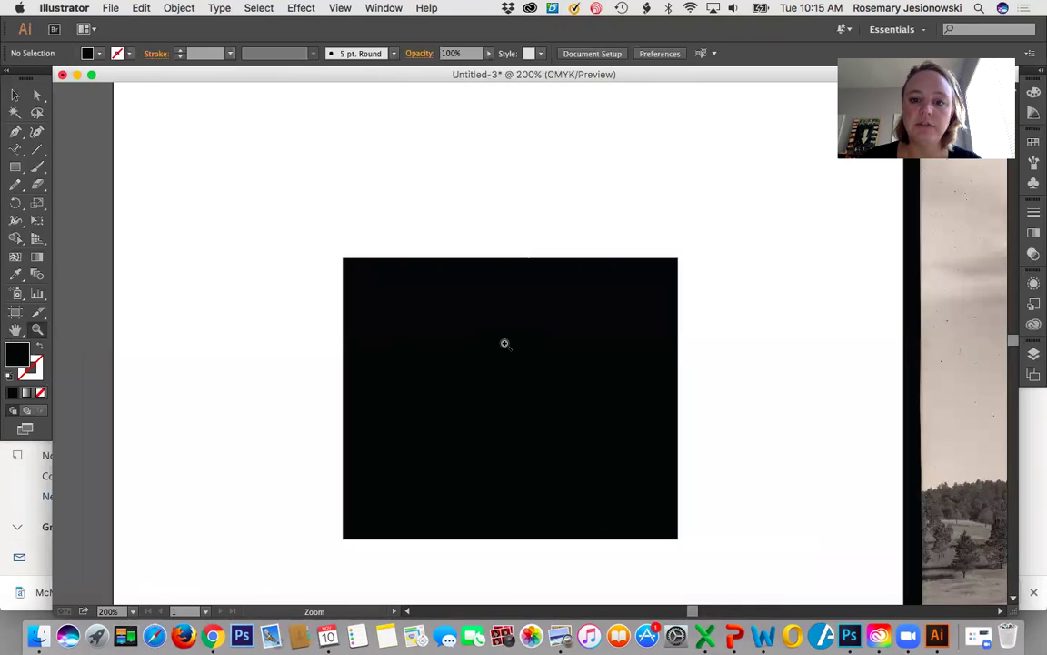
left_click(732, 299)
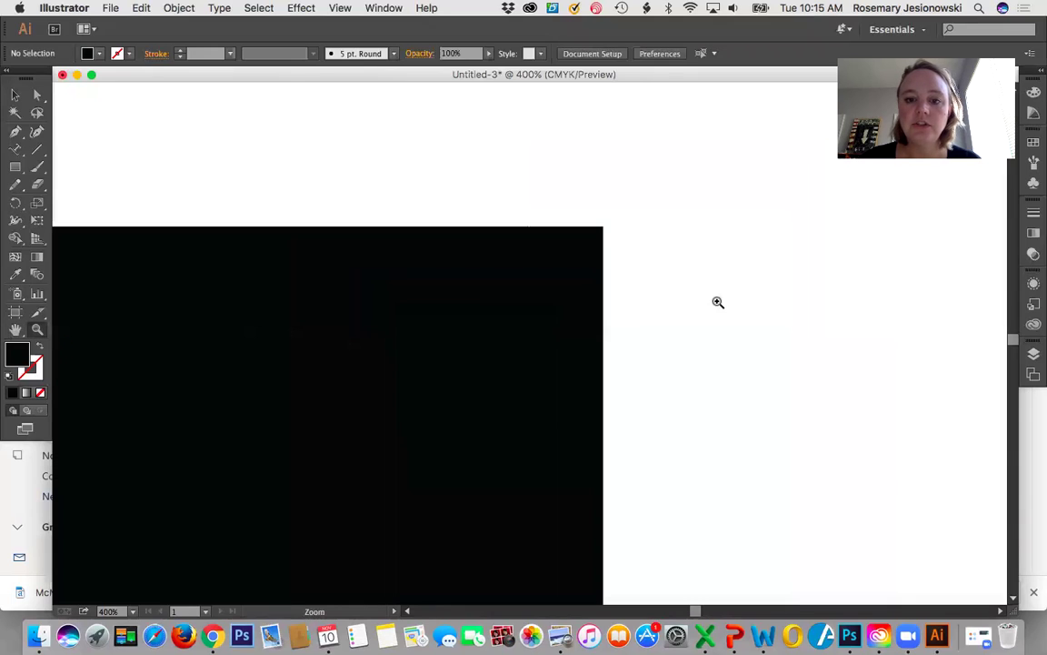
left_click(559, 307)
left_click_drag(452, 207, 645, 328)
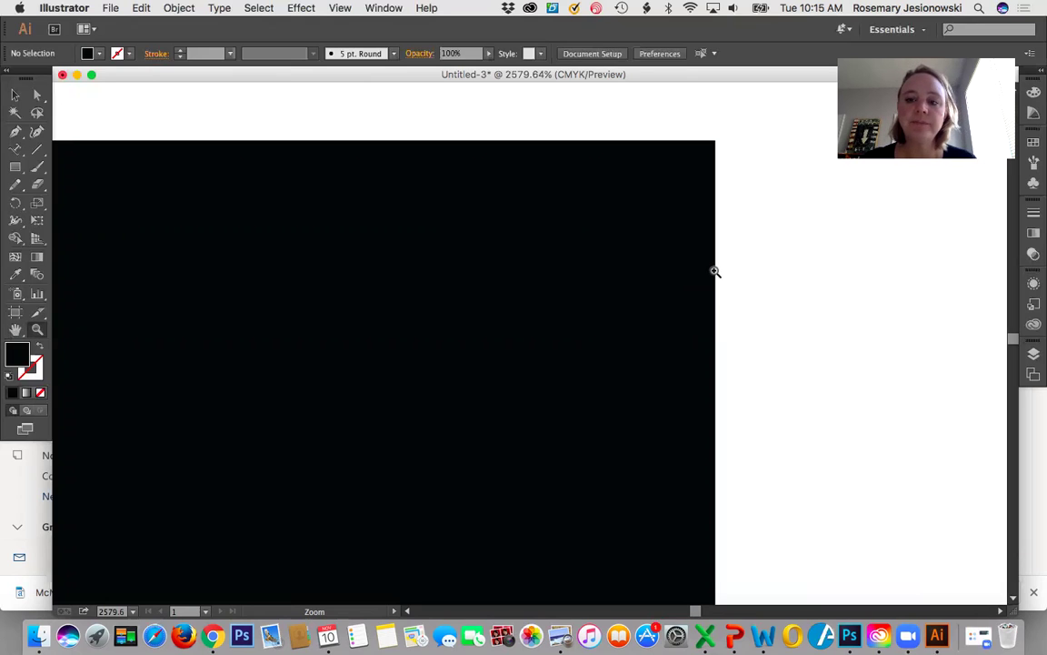
- Delete the placed rock tower photo and the black rectangle from the artboard
double_click(15, 331)
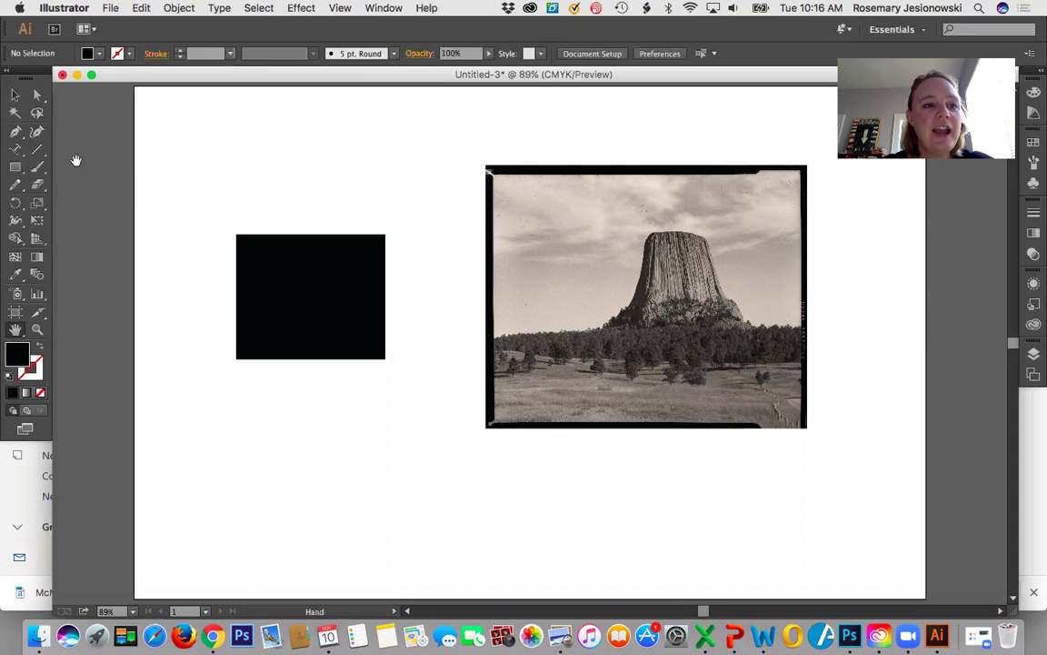
left_click(14, 95)
left_click(603, 245)
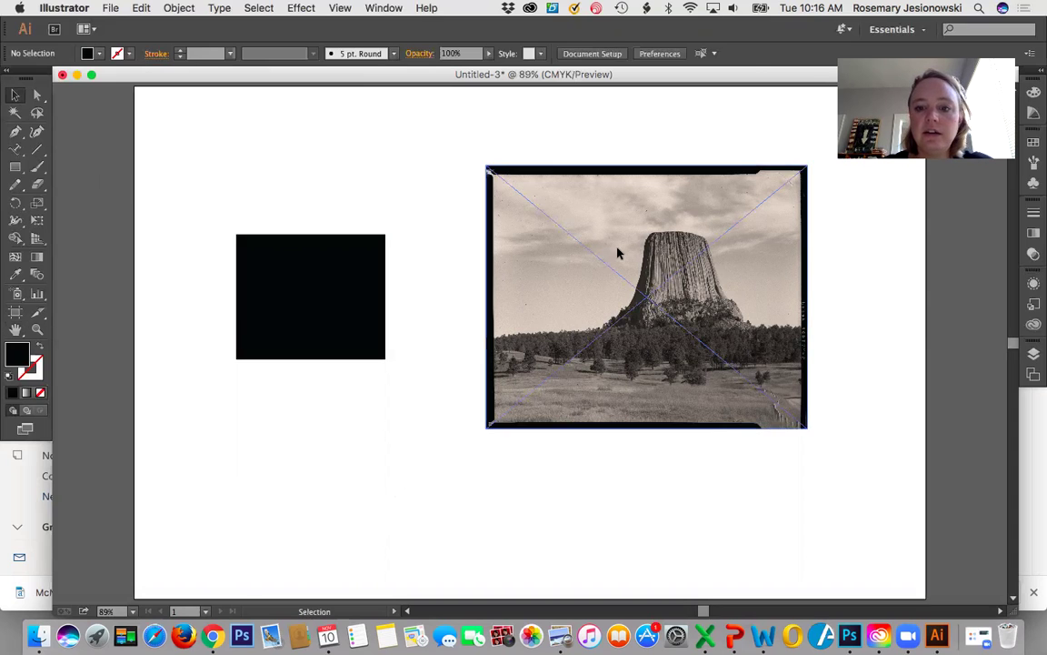
key("Delete")
left_click(298, 277)
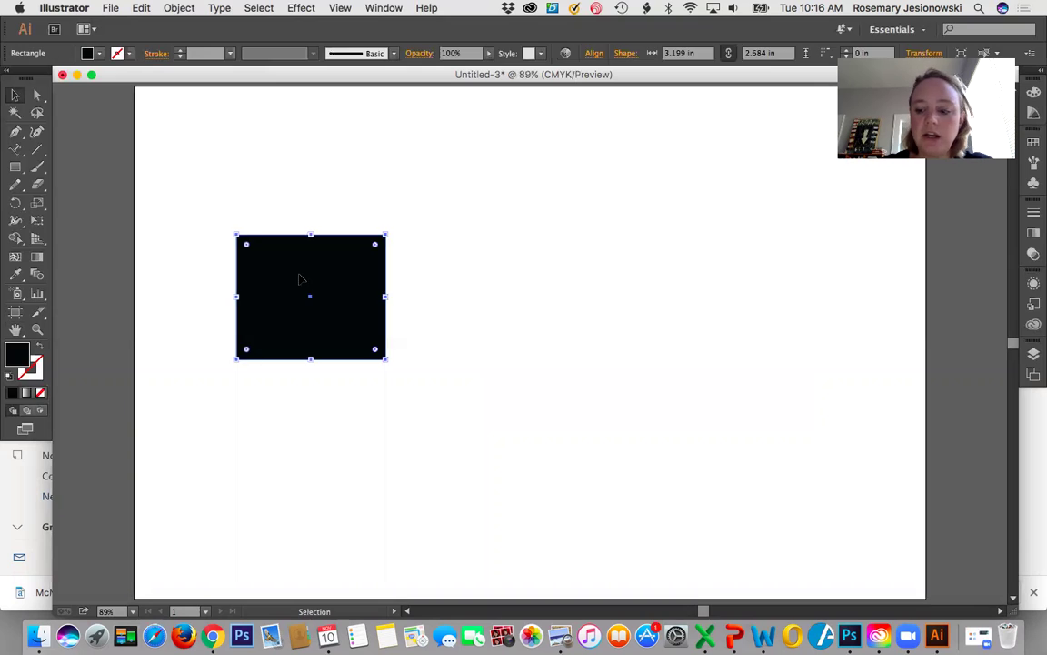
key("Delete")
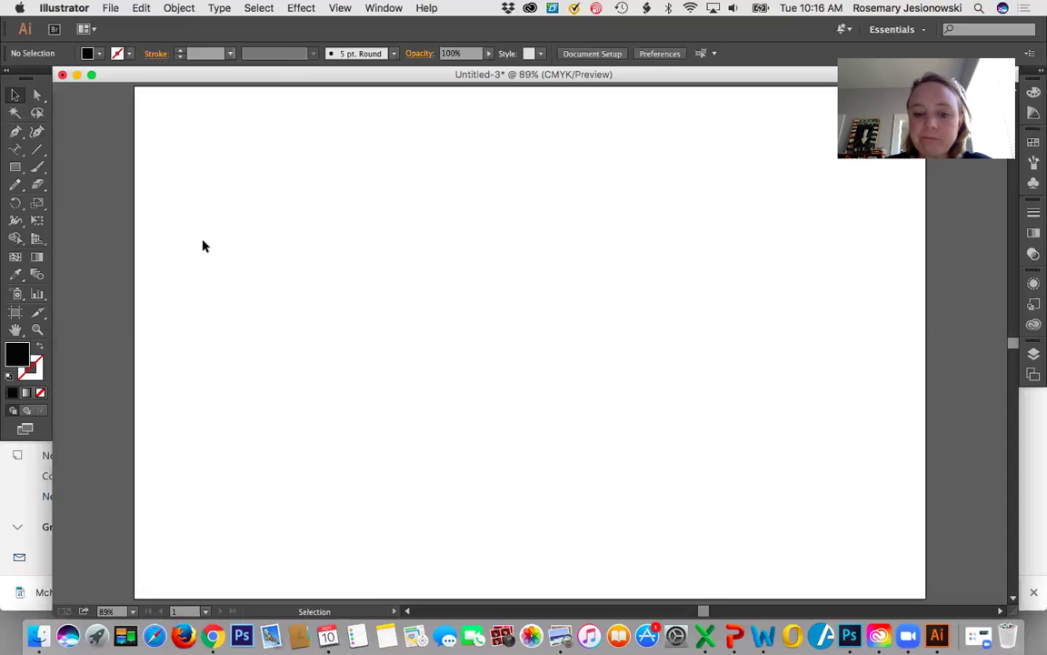
- Show the available colour swatches and collapse them again
left_click(15, 94)
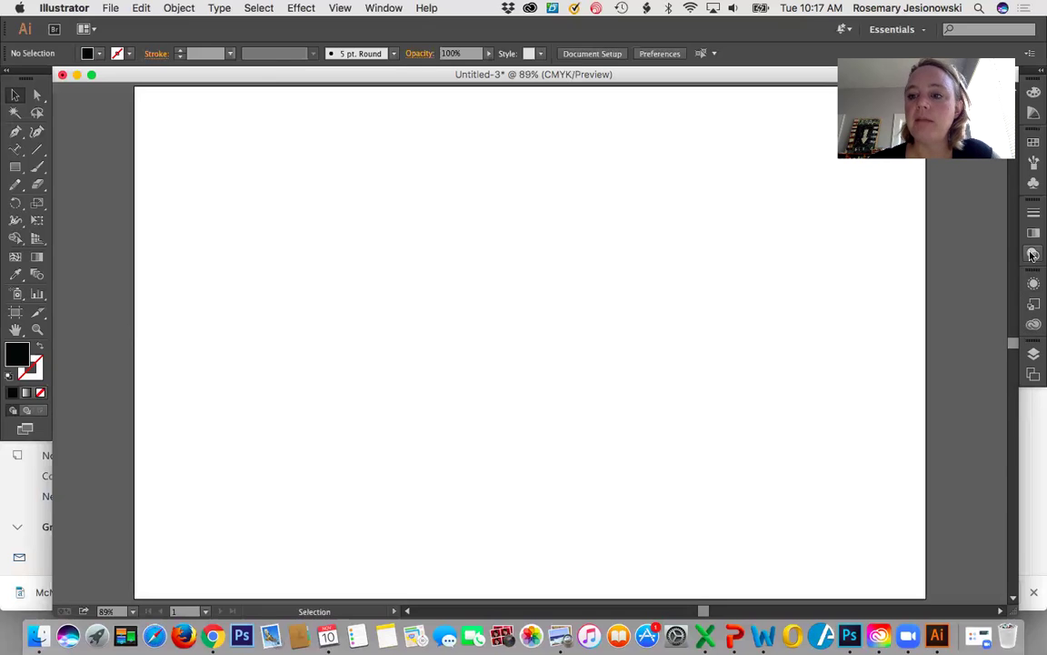
left_click(1034, 143)
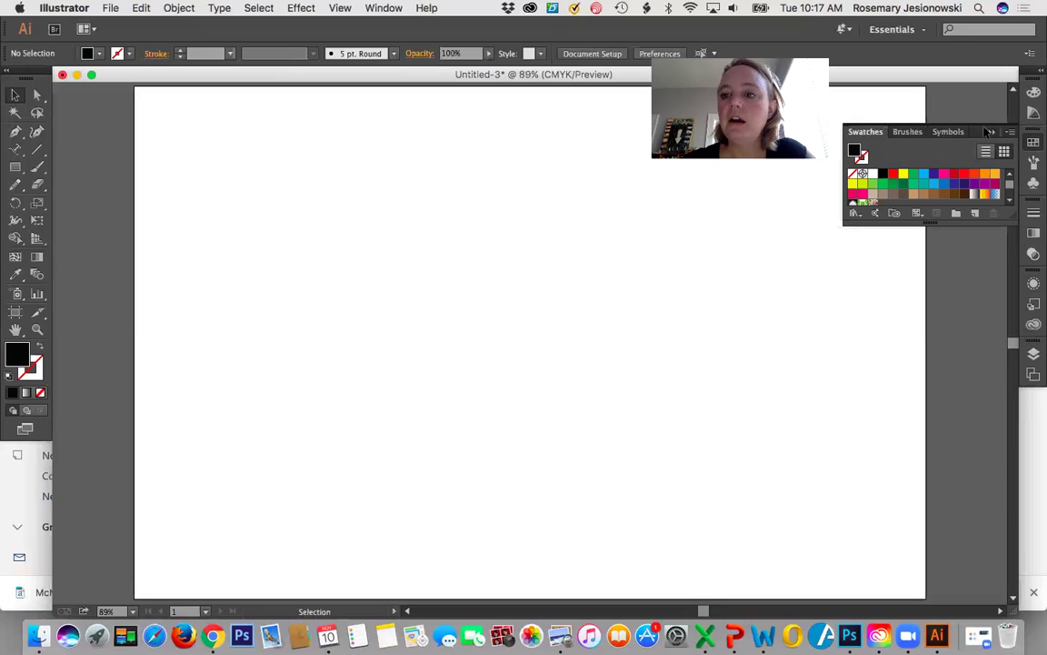
left_click(992, 132)
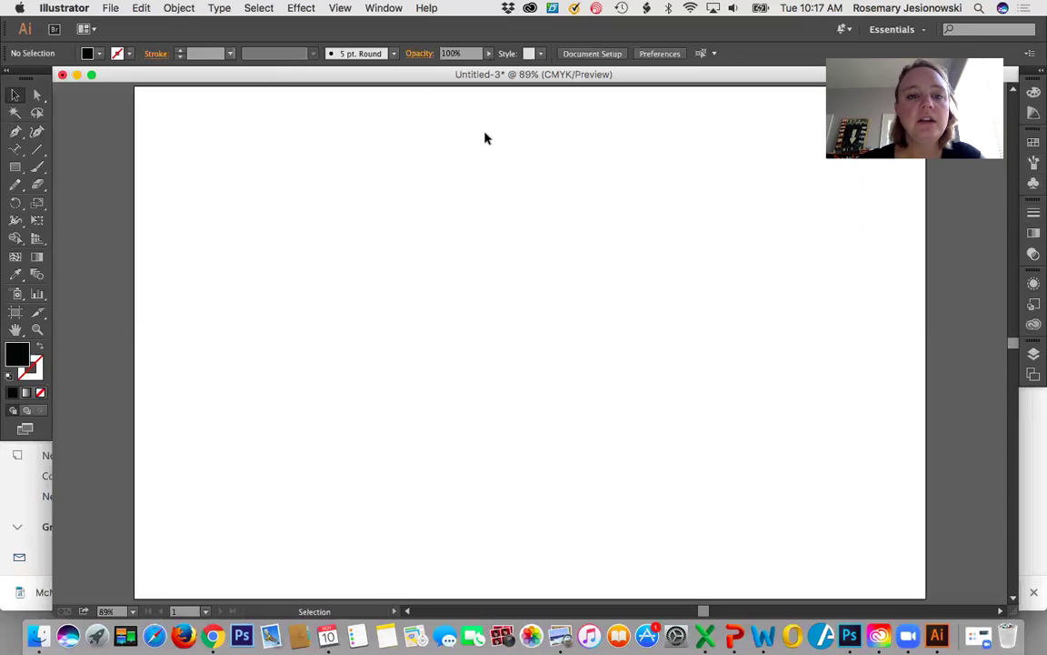
- Reset the Essentials workspace to its default layout and collapse the expanded Libraries
left_click(382, 9)
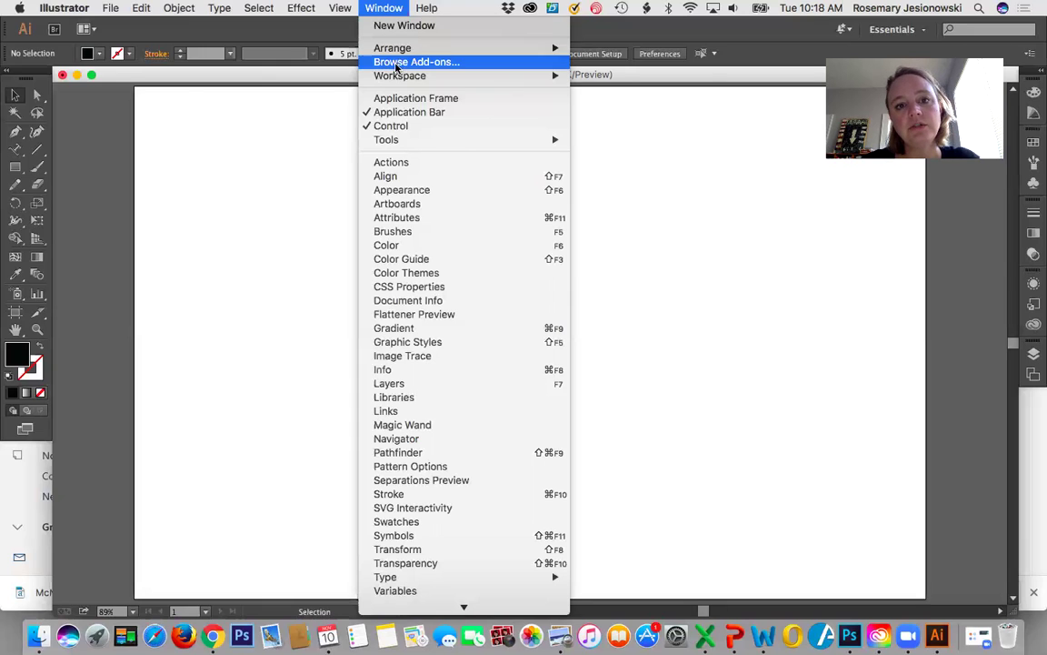
mouse_move(399, 77)
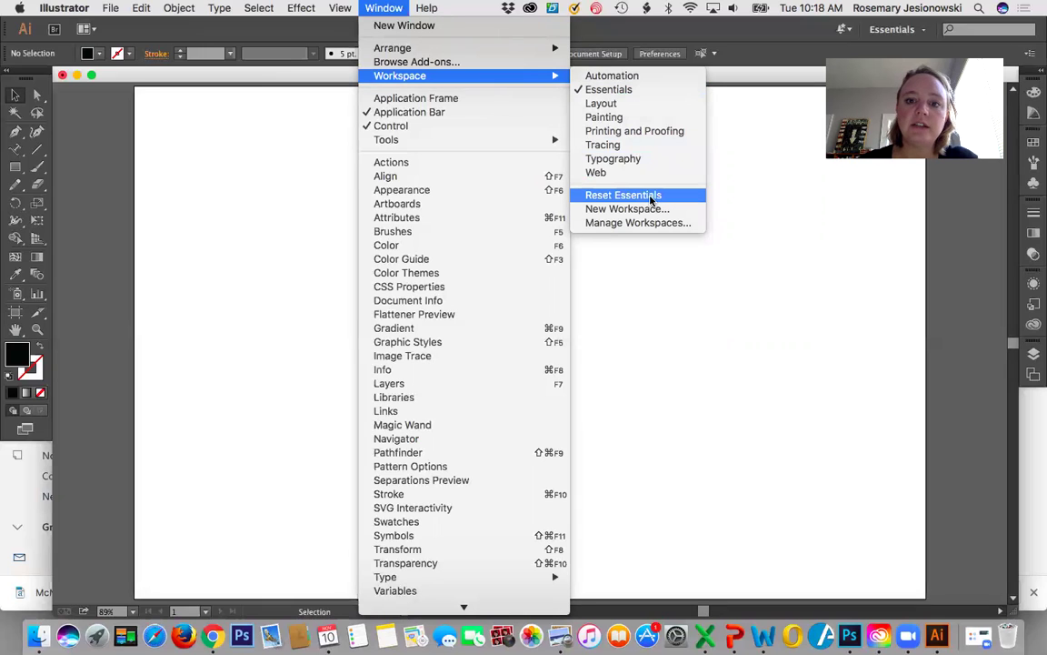
left_click(624, 195)
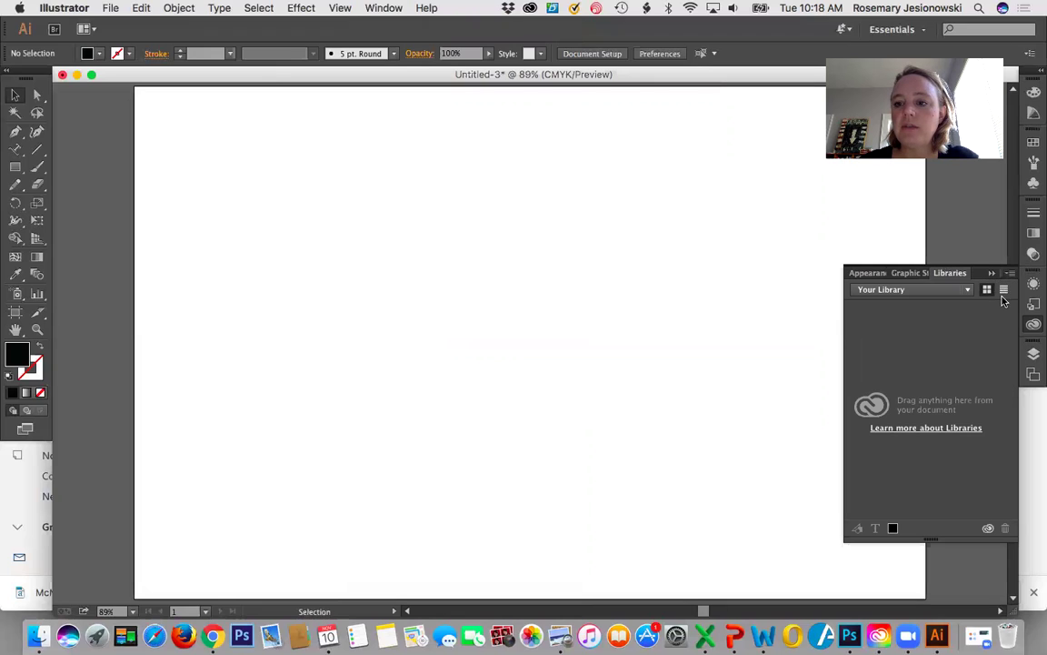
left_click(990, 274)
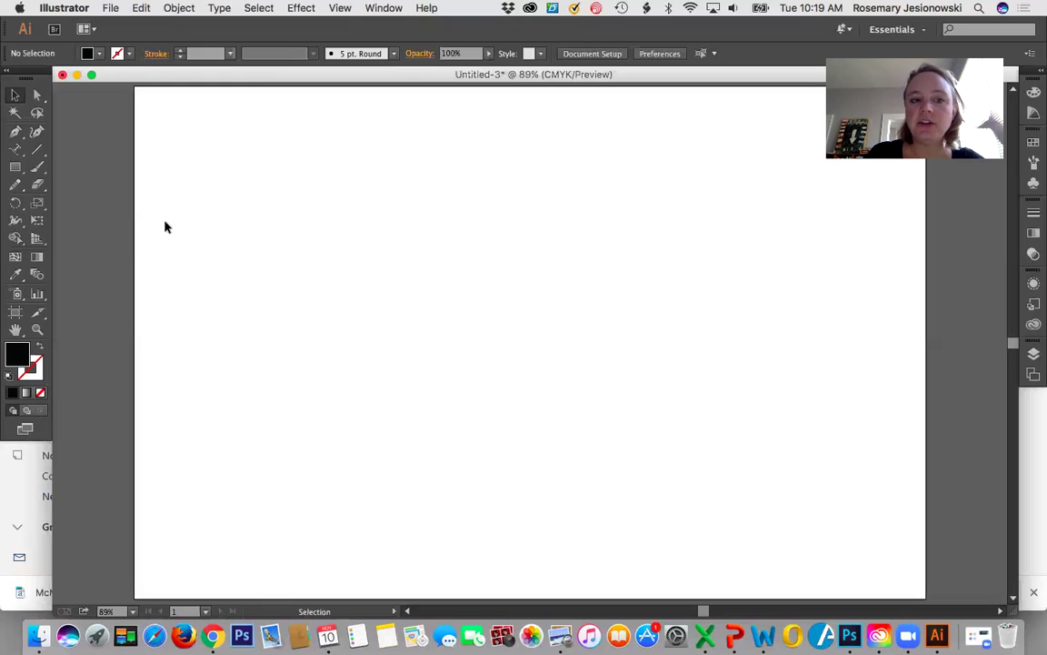
left_click(110, 10)
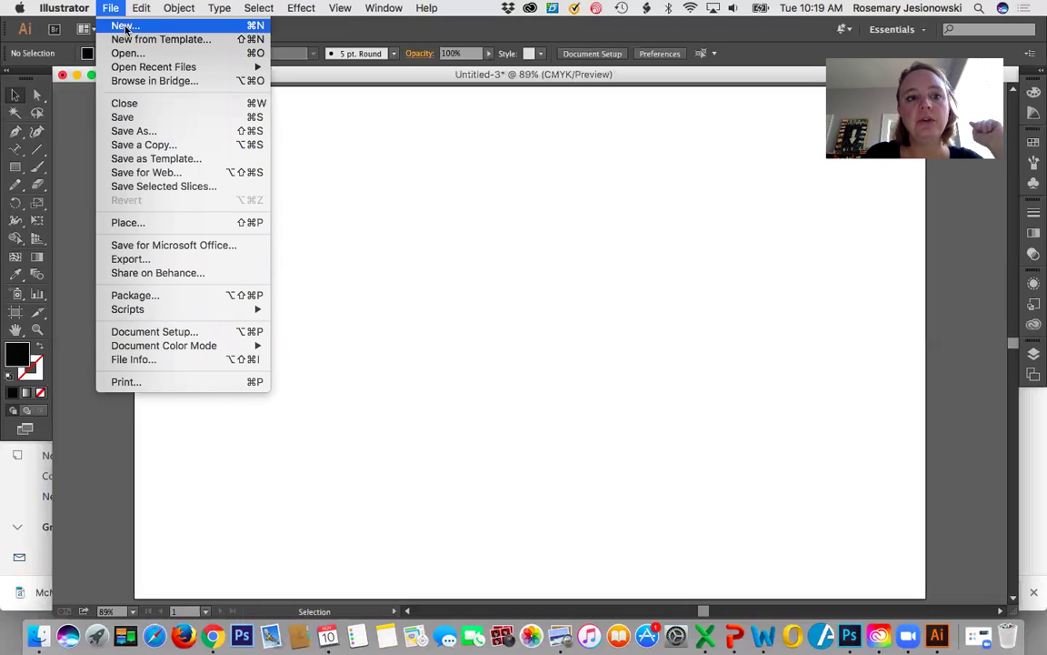
left_click(116, 26)
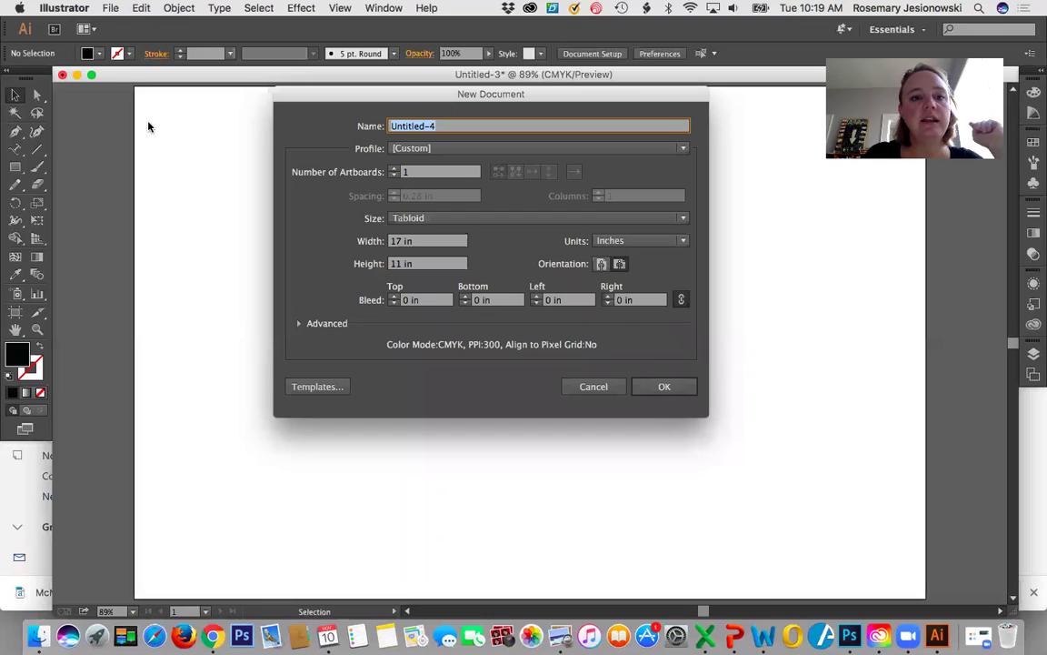
left_click_drag(342, 98, 329, 127)
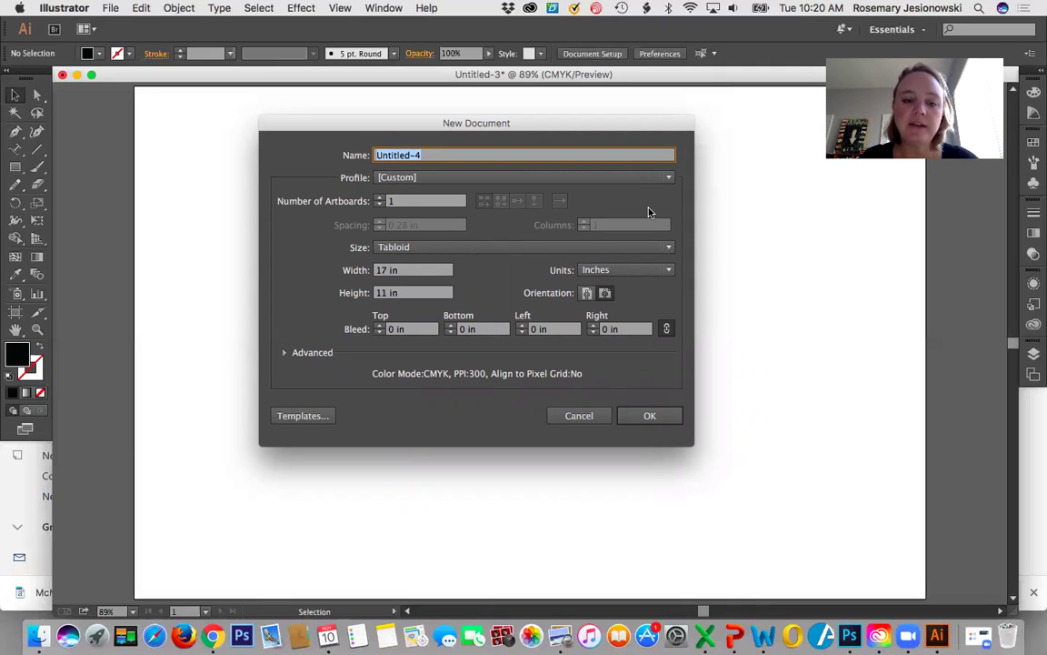
type("Playing Around")
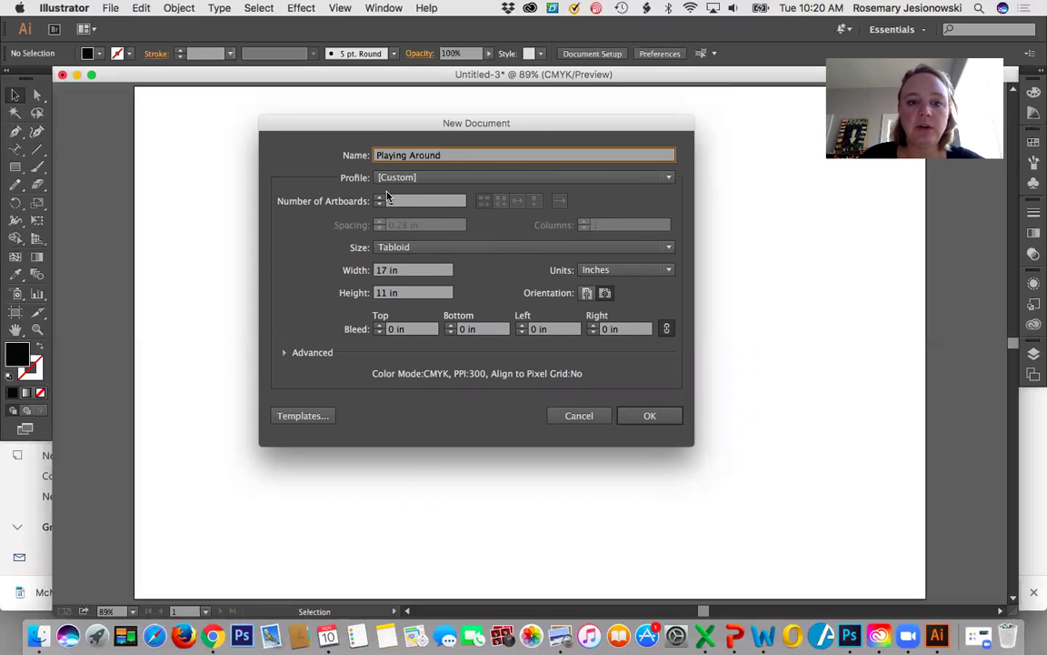
left_click(485, 248)
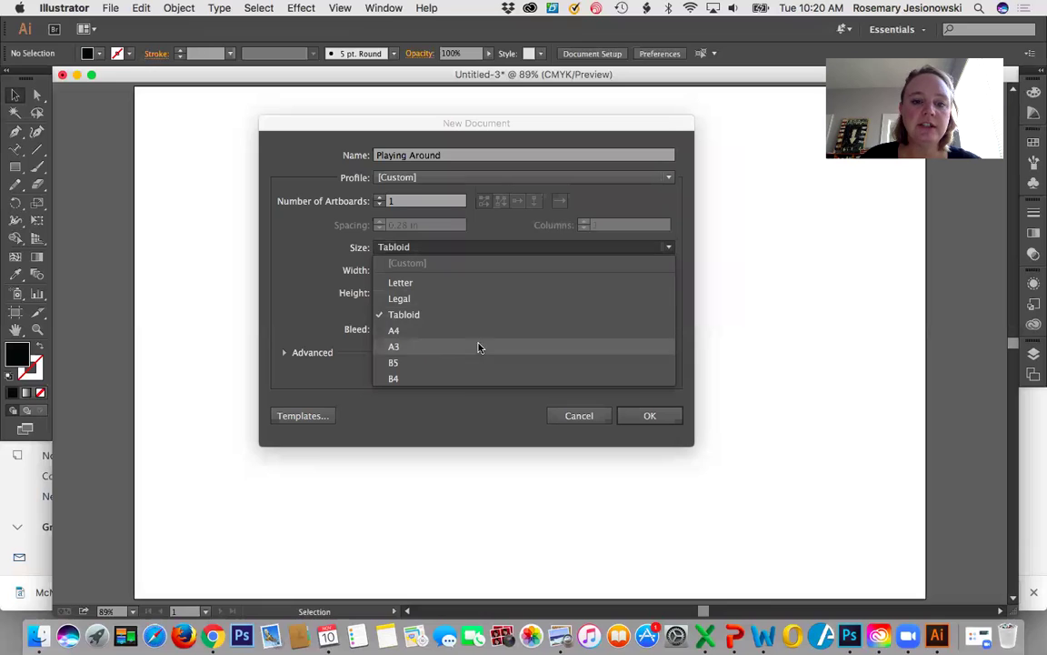
left_click(483, 314)
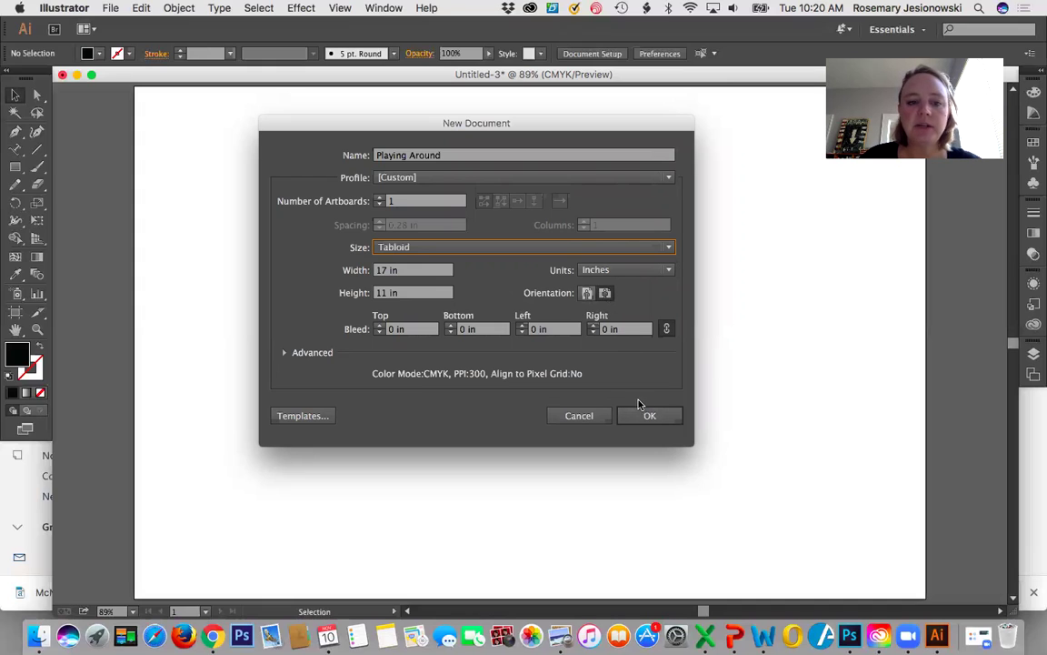
left_click(575, 417)
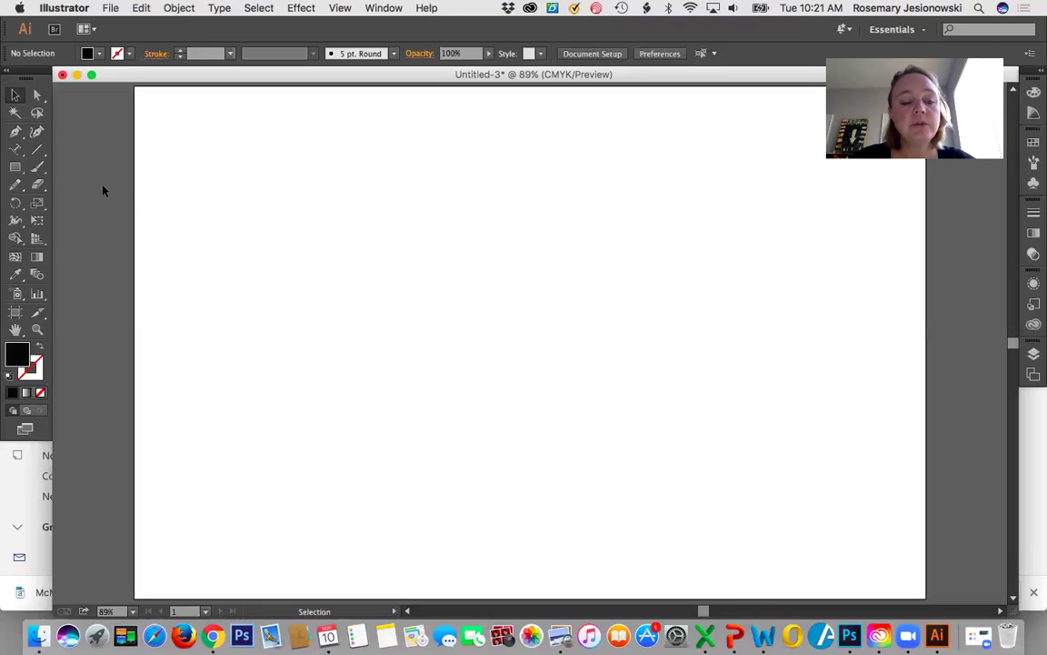
- Draw a rectangle in the artboard's upper-left area and fill it with CMYK Green
left_click(12, 169)
left_click(12, 169)
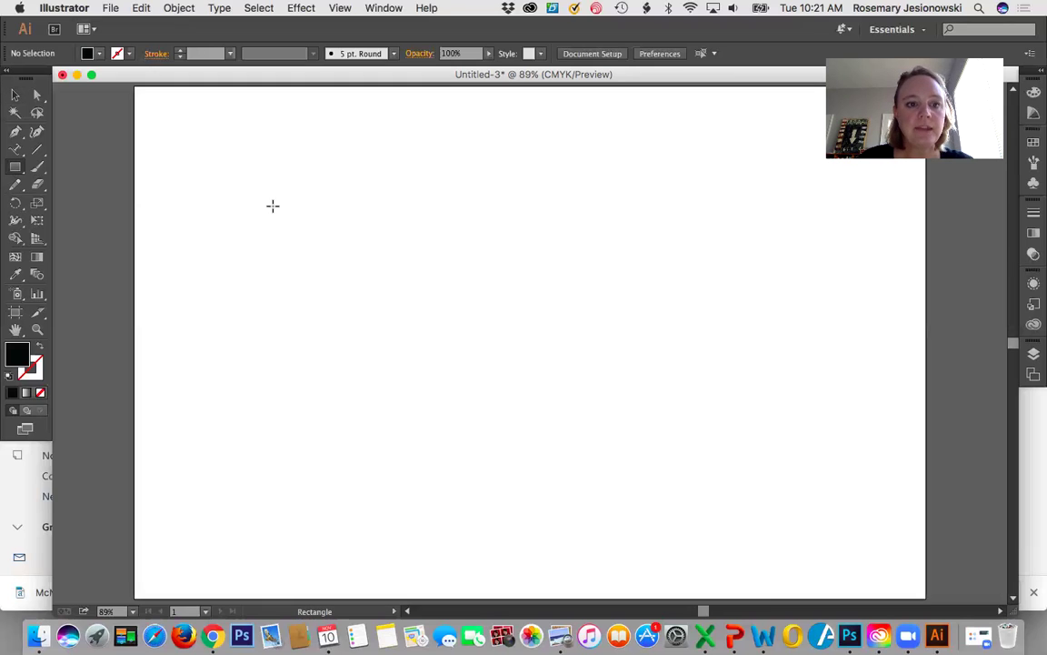
left_click_drag(292, 198, 479, 340)
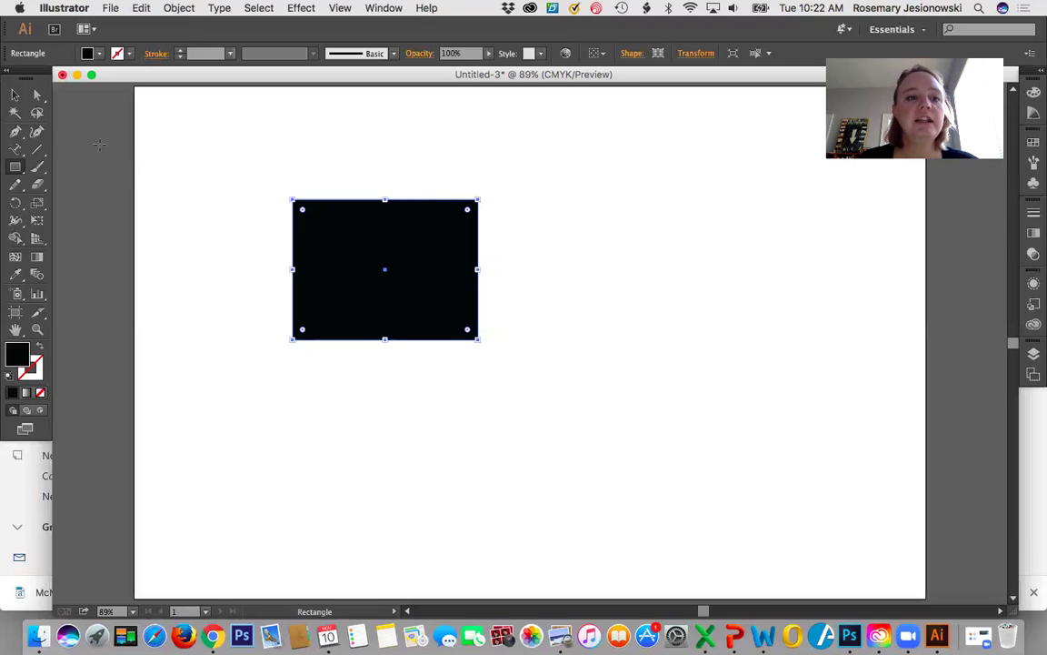
left_click(100, 54)
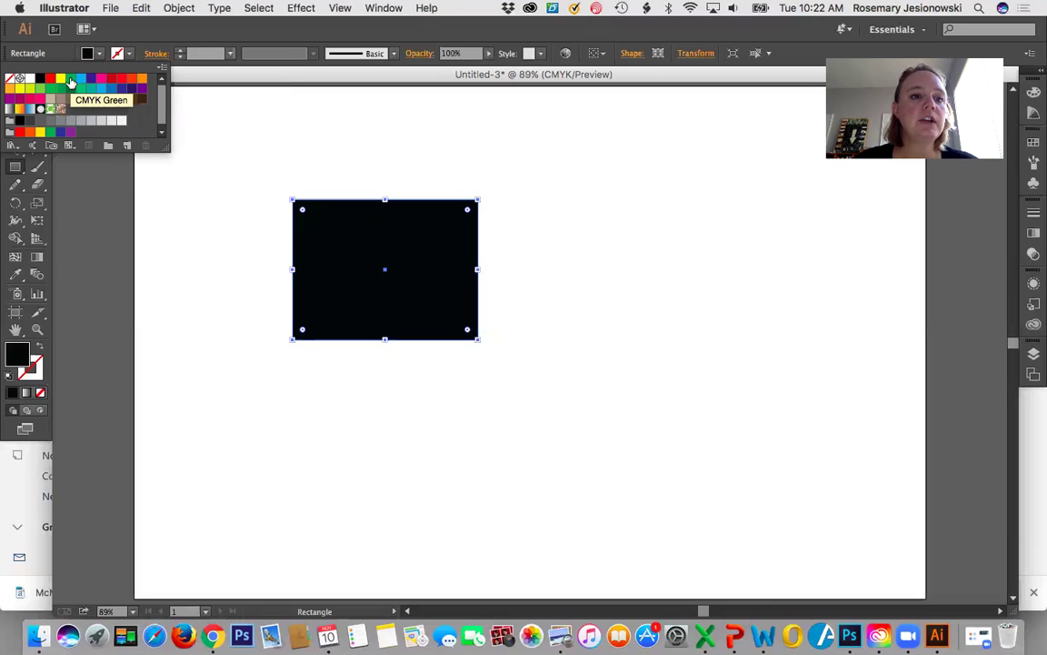
left_click(70, 82)
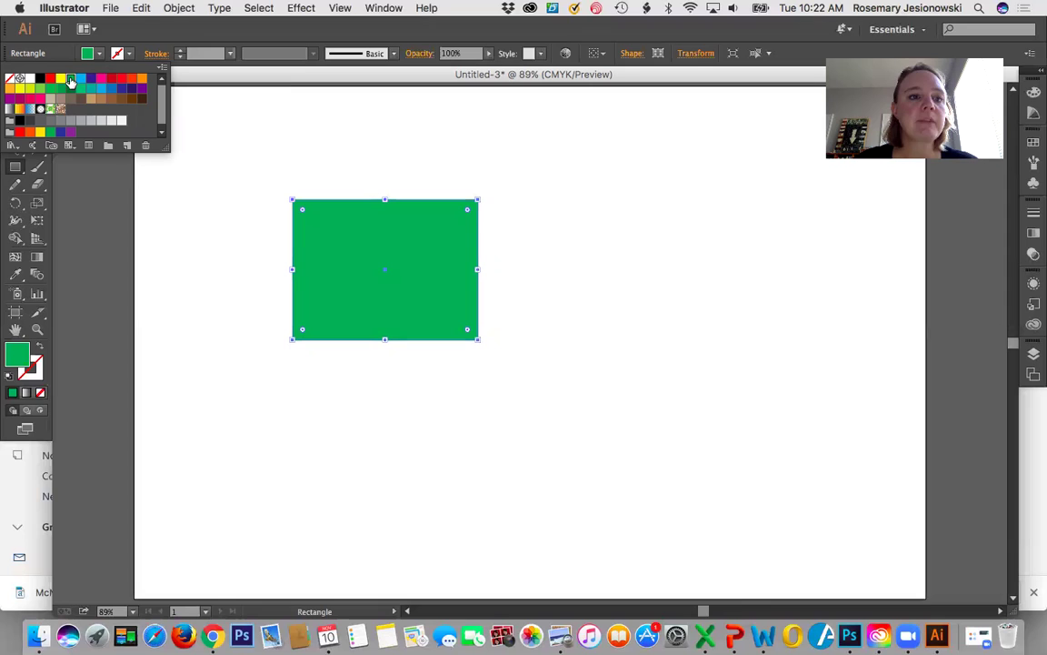
left_click(131, 33)
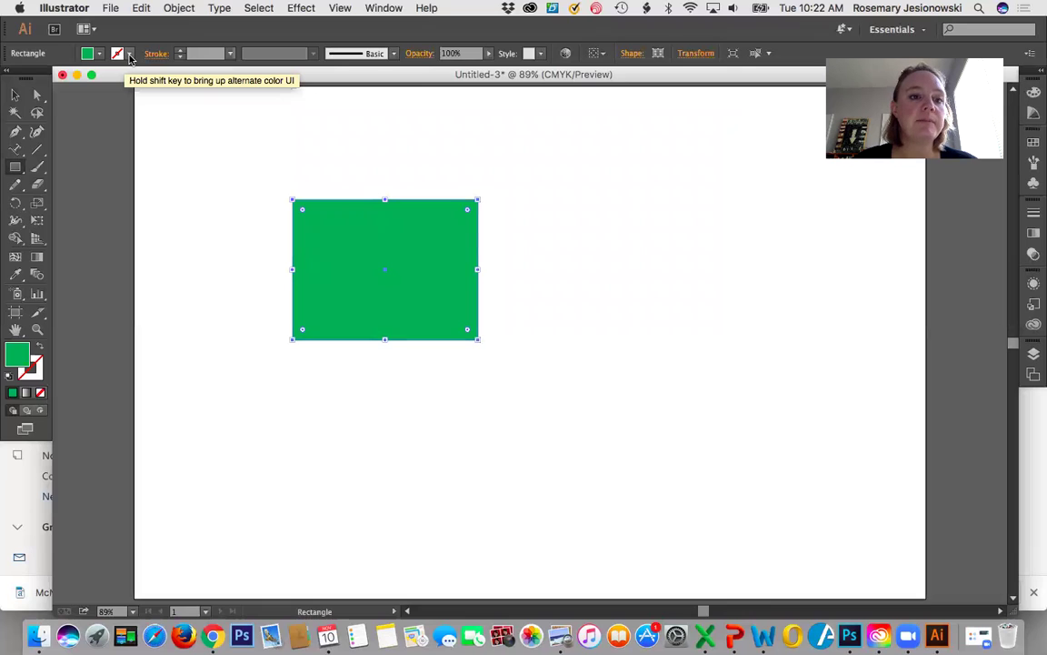
- Give the green rectangle a CMYK Magenta stroke with a weight of 20 pt
left_click(130, 56)
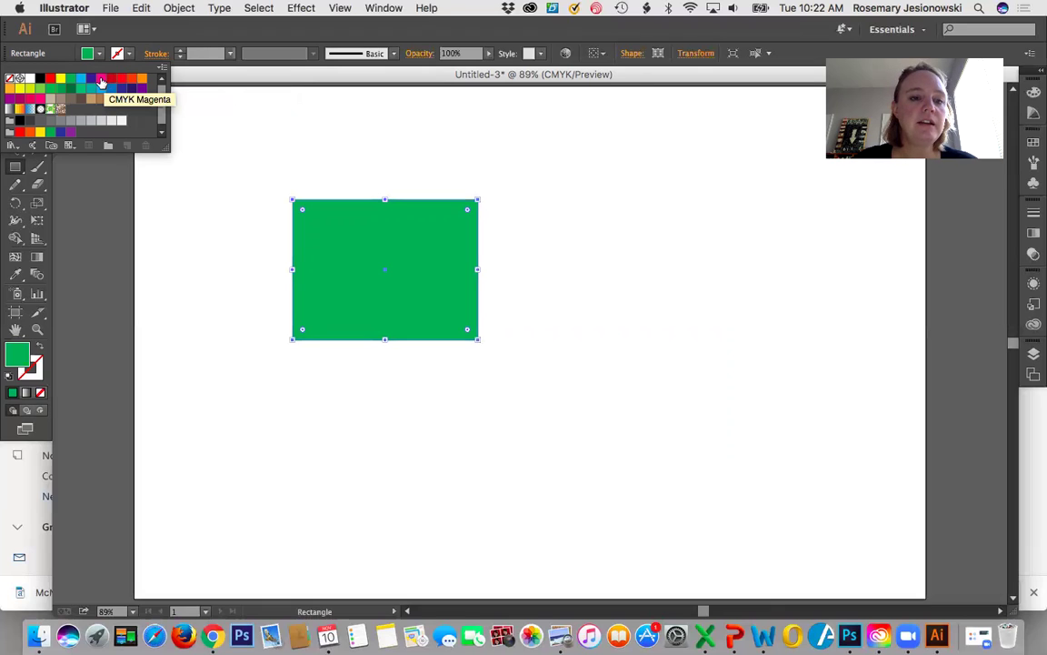
left_click(101, 81)
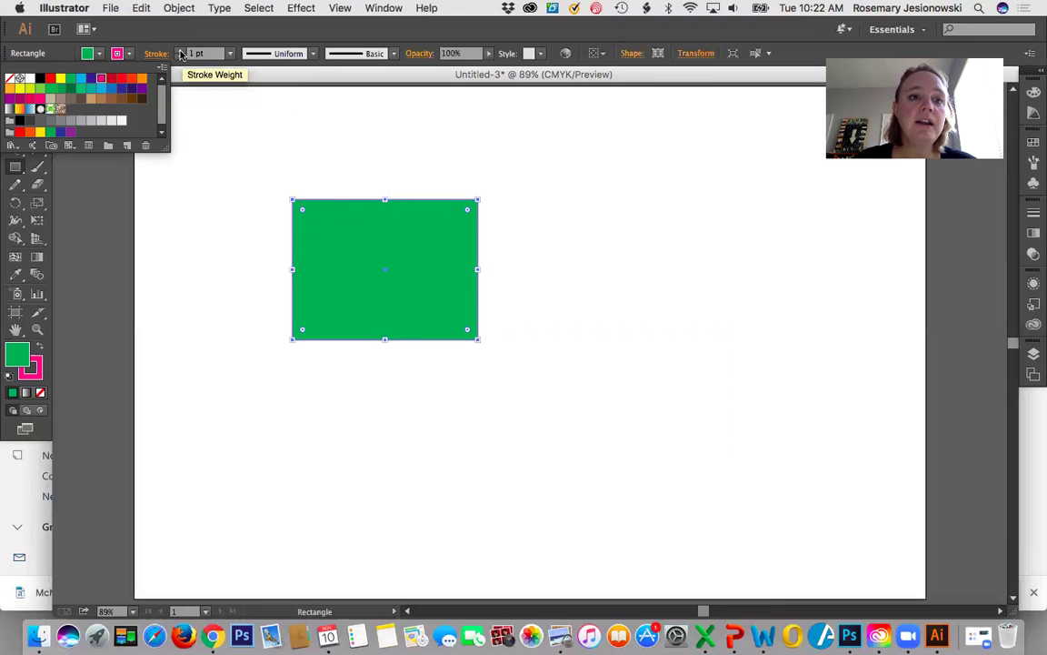
left_click(180, 52)
left_click(180, 52)
left_click(180, 51)
left_click(181, 51)
left_click(180, 52)
left_click(180, 51)
left_click(180, 51)
left_click(180, 52)
left_click(180, 52)
left_click(180, 52)
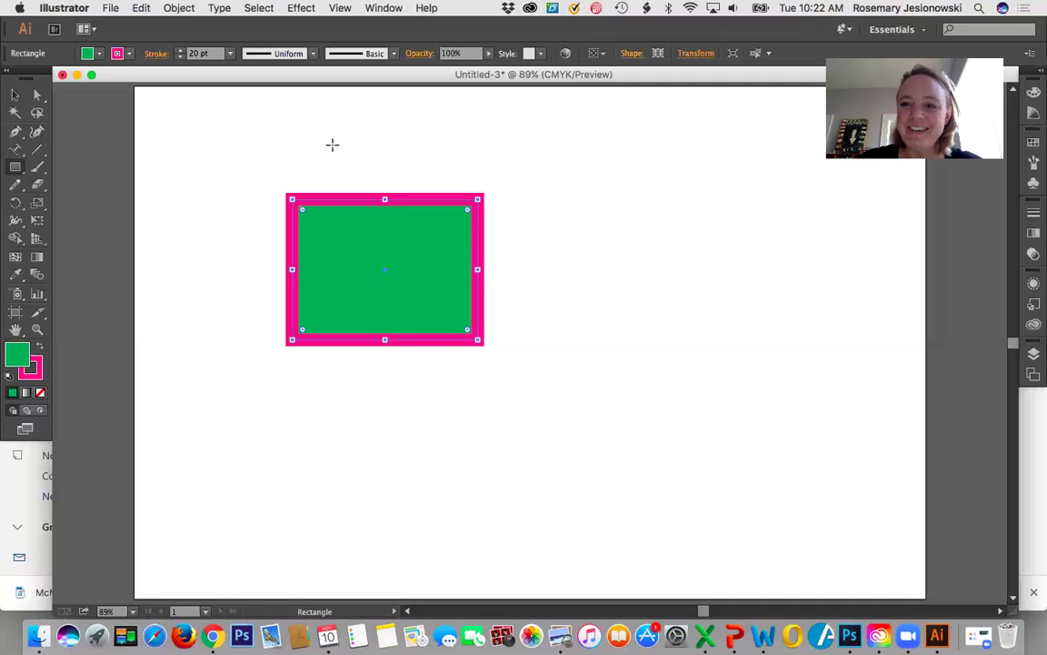
left_click(139, 8)
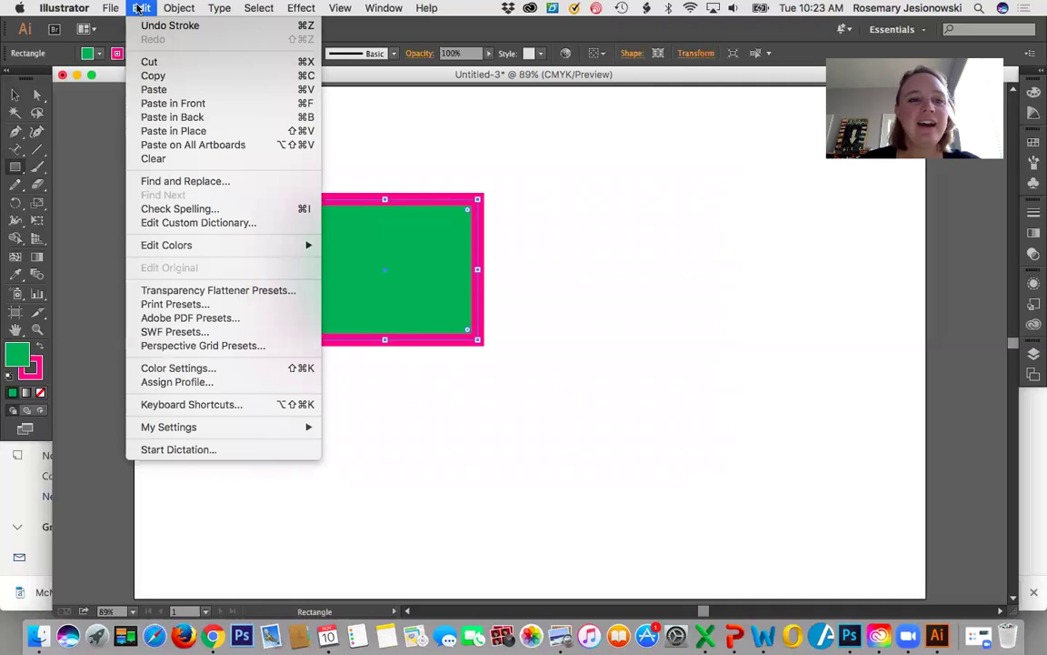
left_click(139, 8)
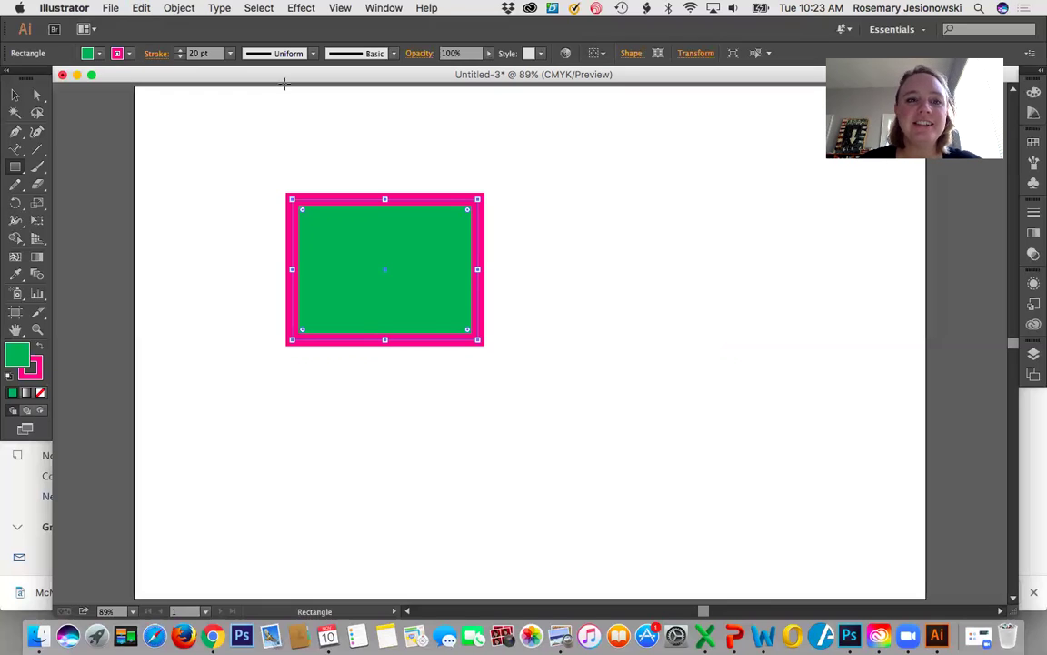
- Try a tapered variable width profile on the rectangle's magenta stroke and undo it
left_click(313, 55)
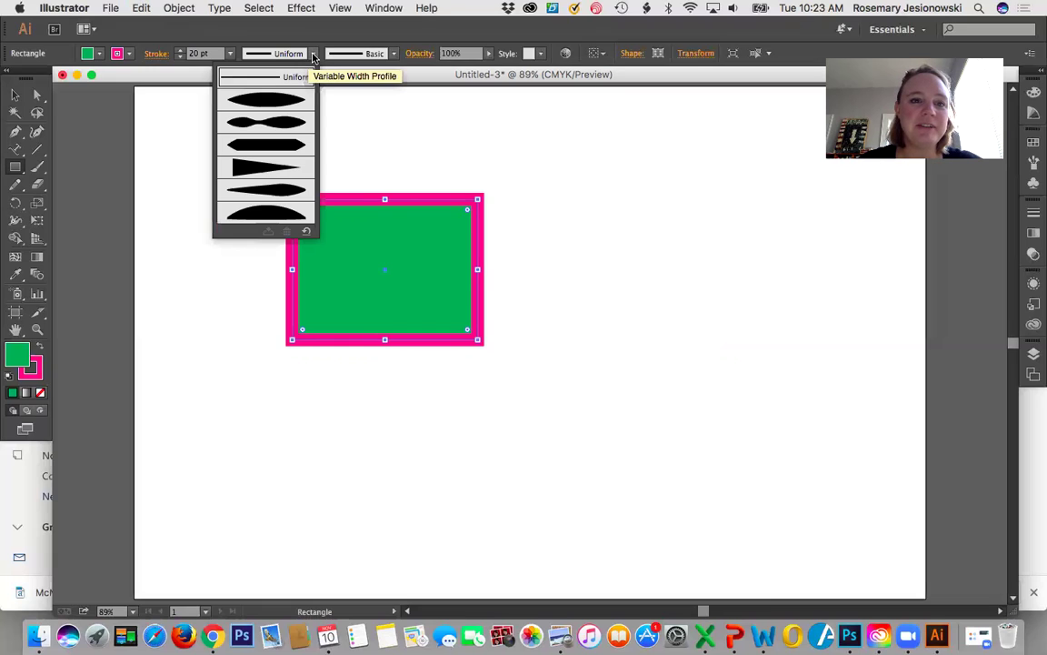
left_click(282, 98)
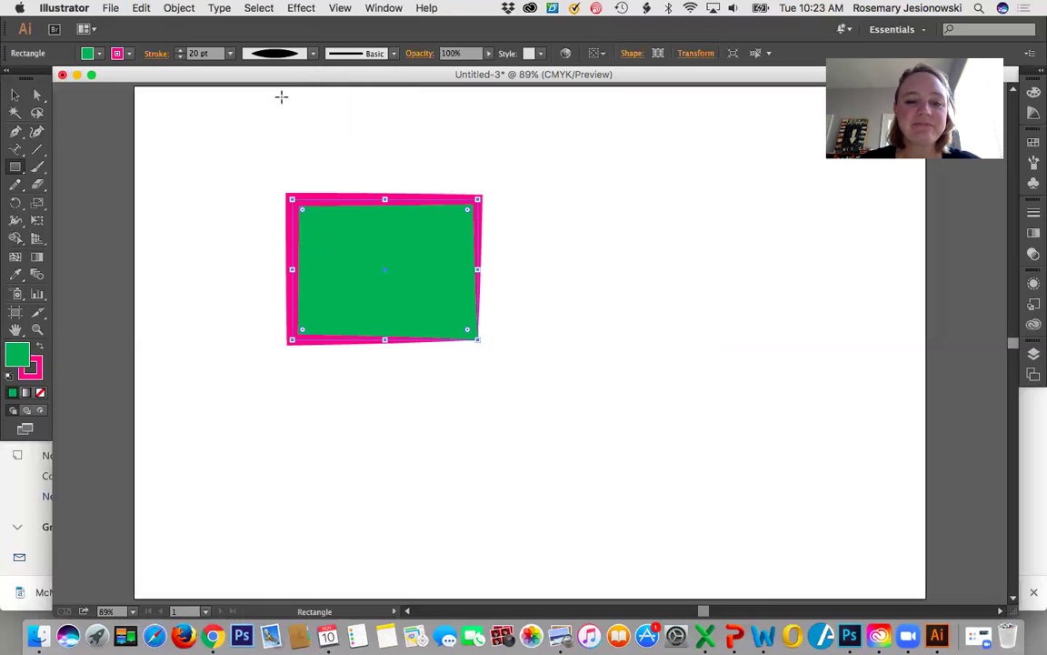
key("super+z")
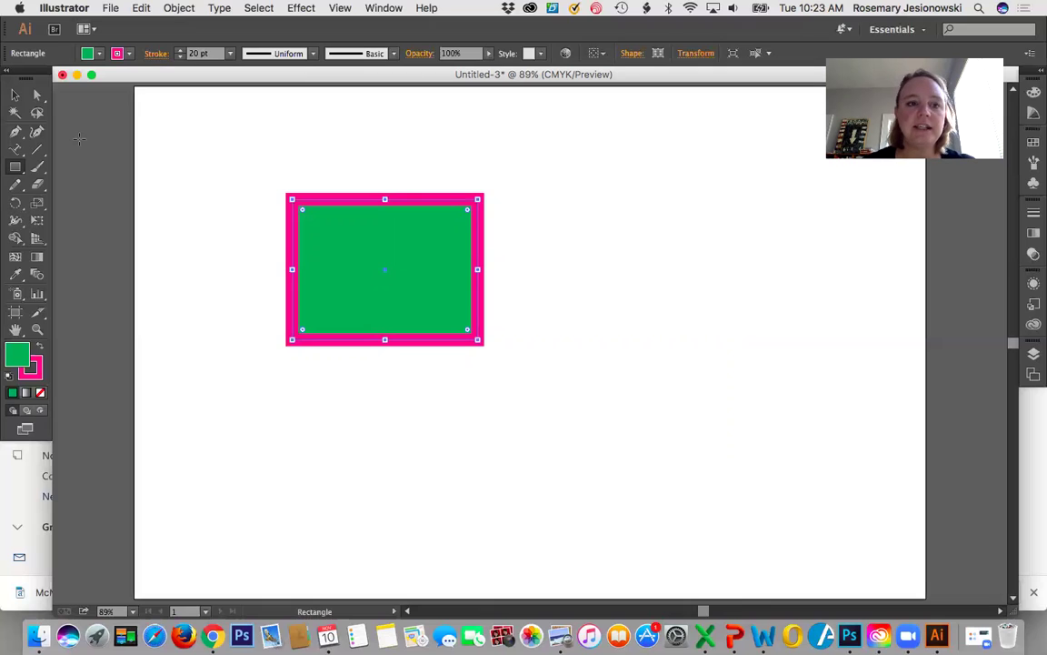
- Move the rectangle with the Selection tool to a slightly lower spot on the artboard
left_click(14, 96)
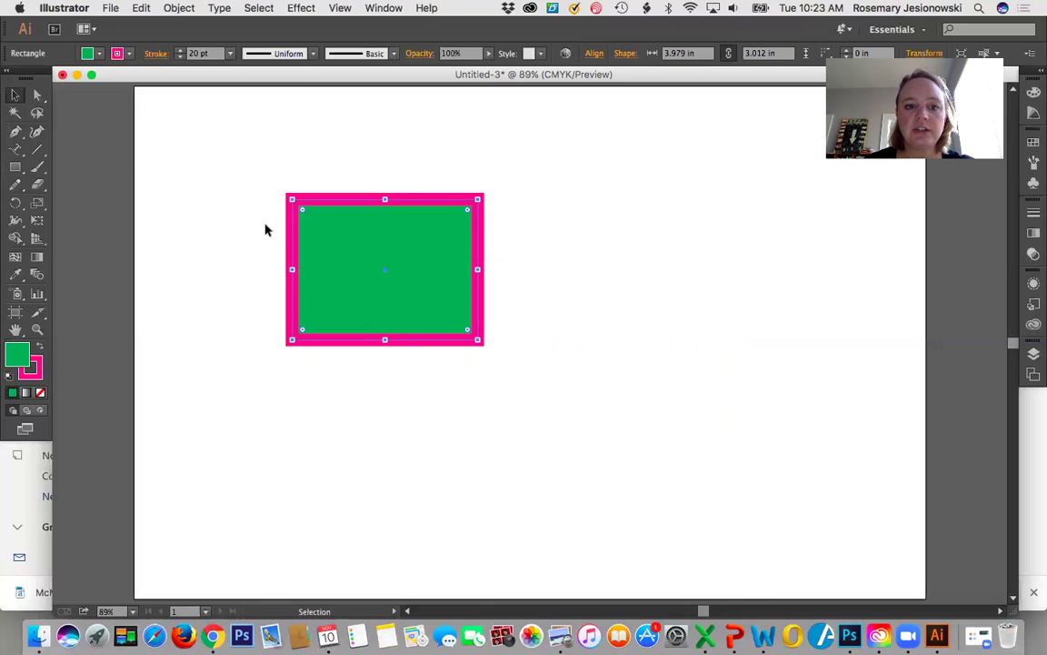
left_click_drag(330, 258, 308, 352)
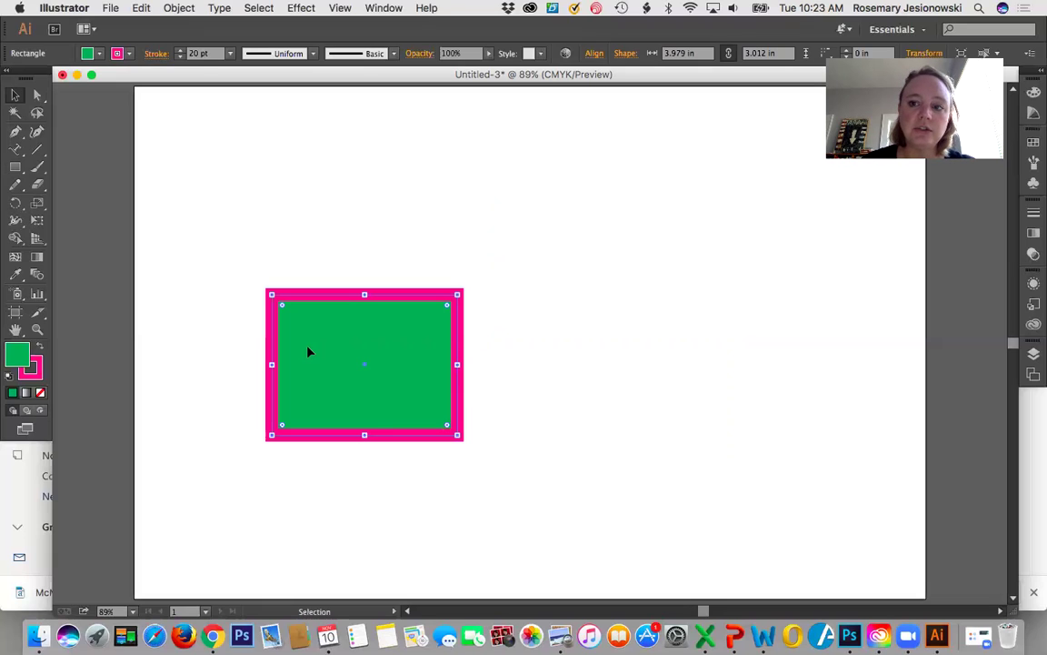
left_click_drag(306, 336, 307, 284)
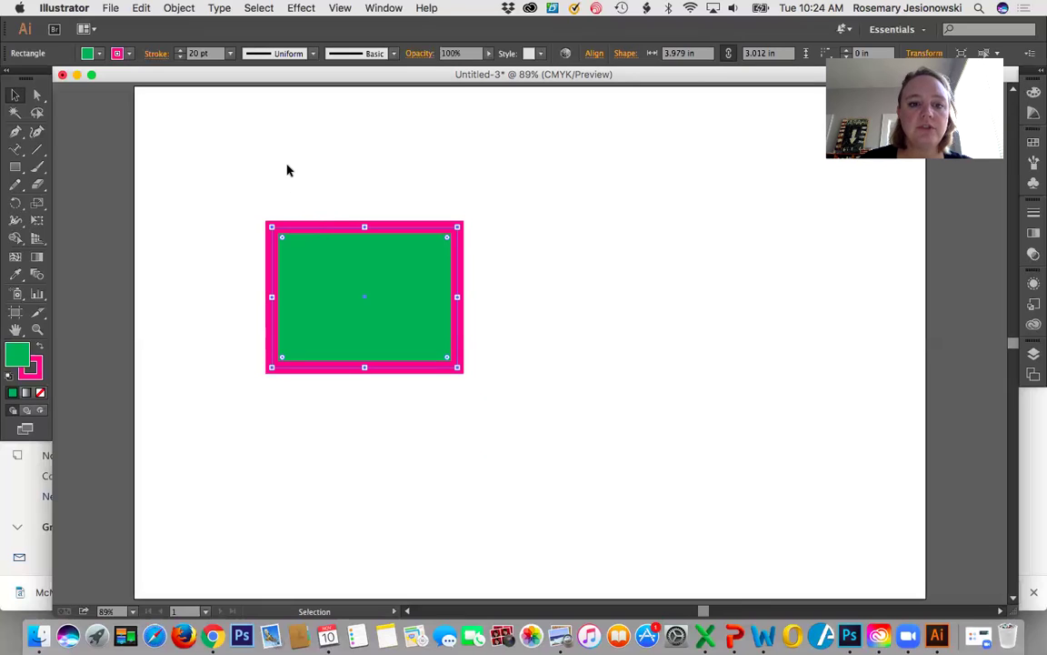
- Remove the rectangle's stroke by setting its stroke colour to None
left_click(129, 57)
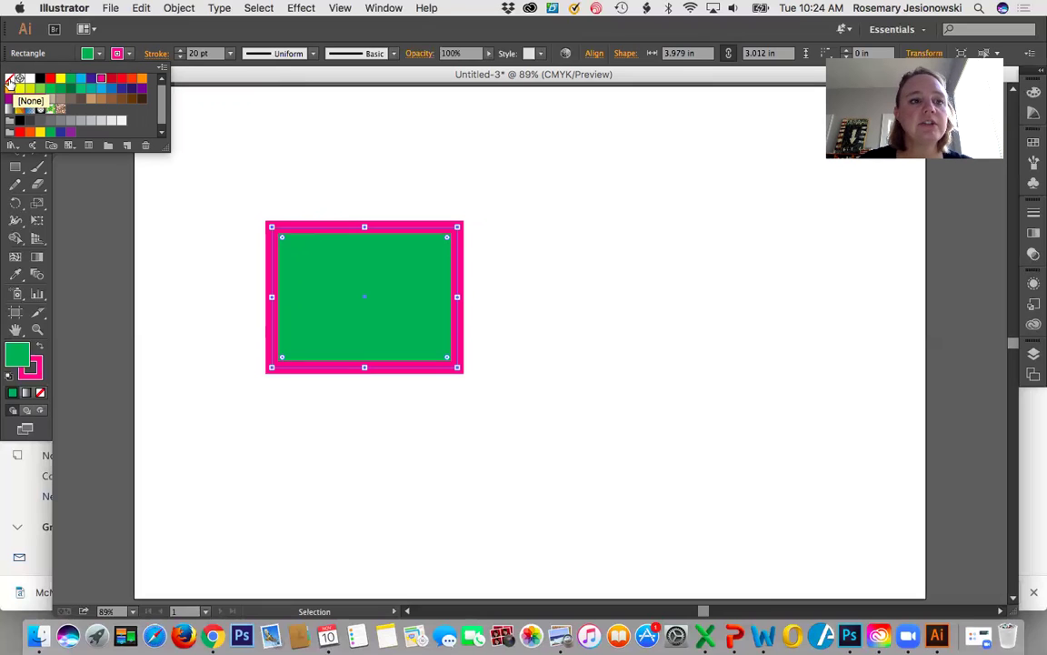
left_click(10, 82)
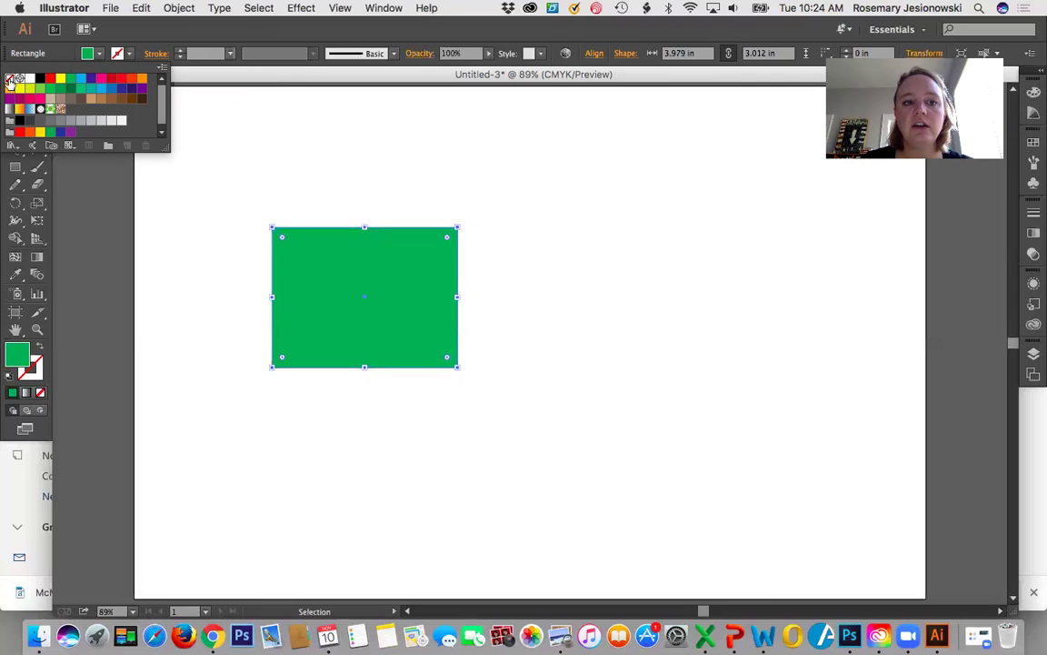
left_click(129, 58)
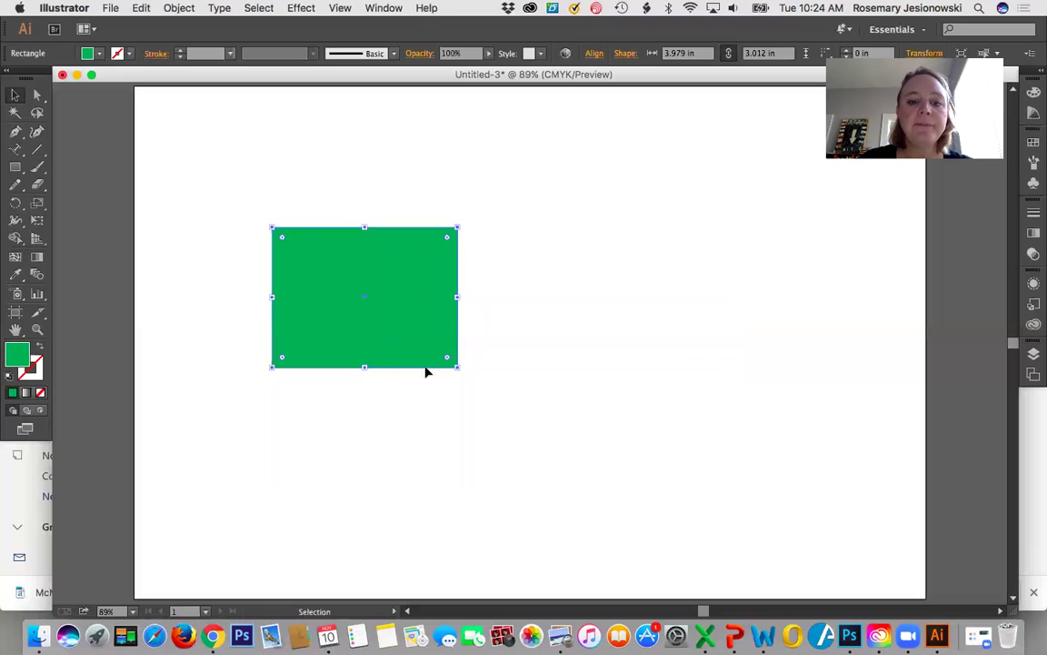
- Enlarge the rectangle to about 6.21 by 4.76 in and try rounding its corners by about 0.7 in before squaring them again
left_click_drag(460, 365, 554, 449)
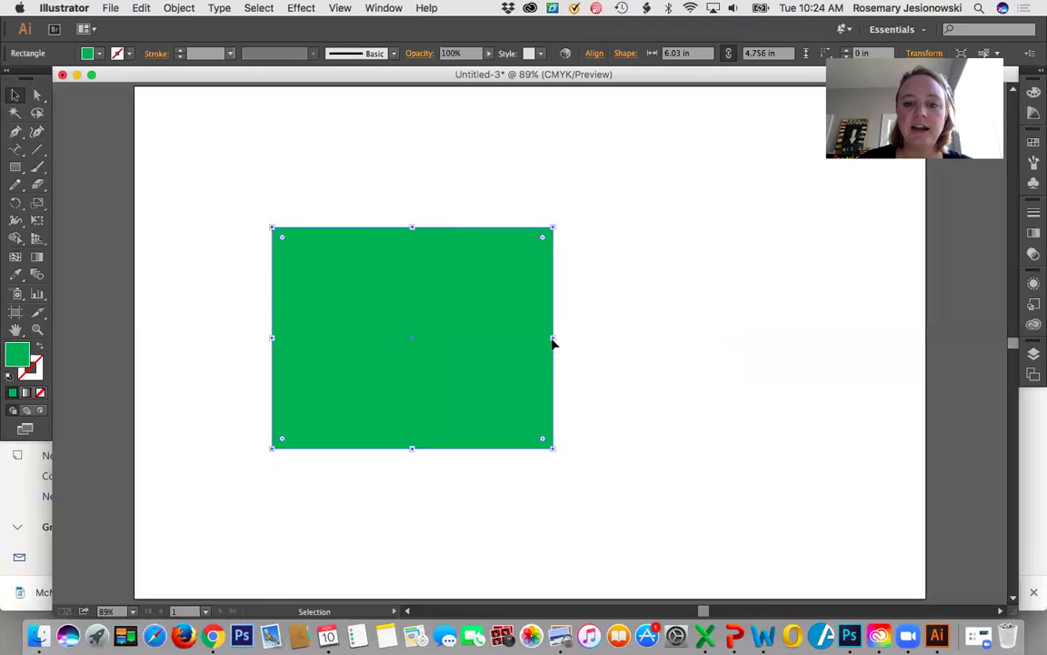
mouse_move(553, 337)
left_mouse_down()
mouse_move(476, 343)
mouse_move(563, 319)
left_mouse_up()
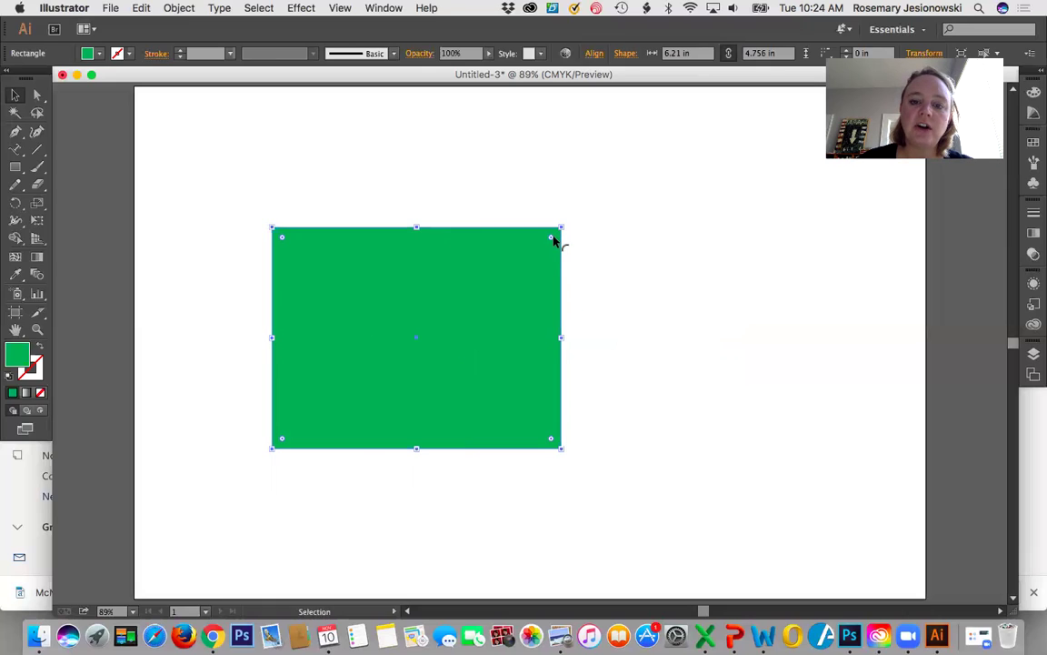
left_click_drag(551, 240, 528, 265)
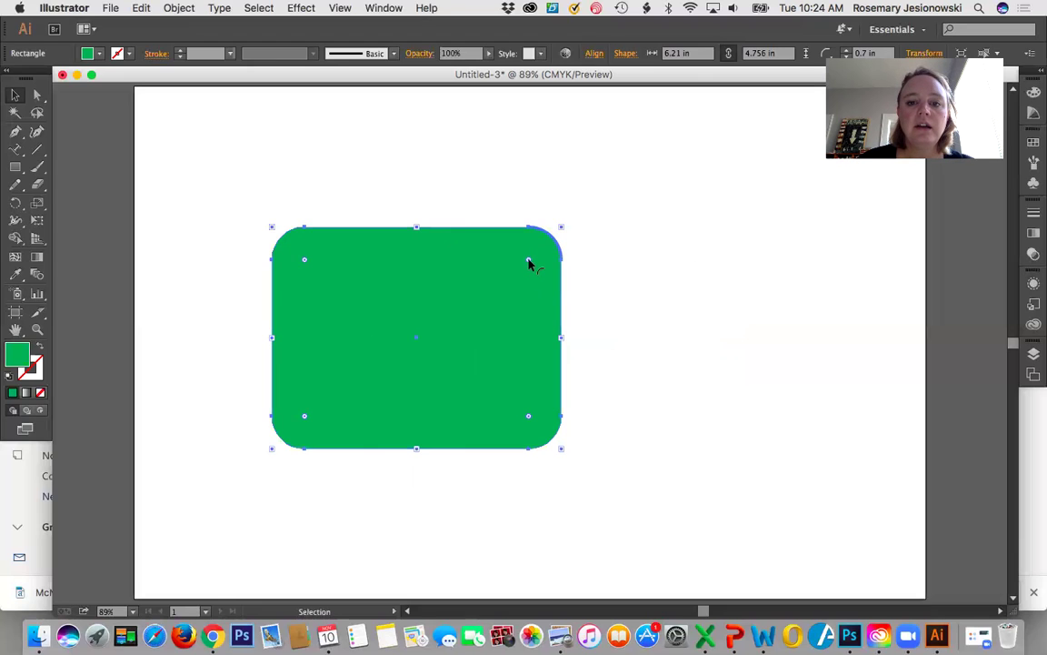
left_click_drag(540, 254, 564, 230)
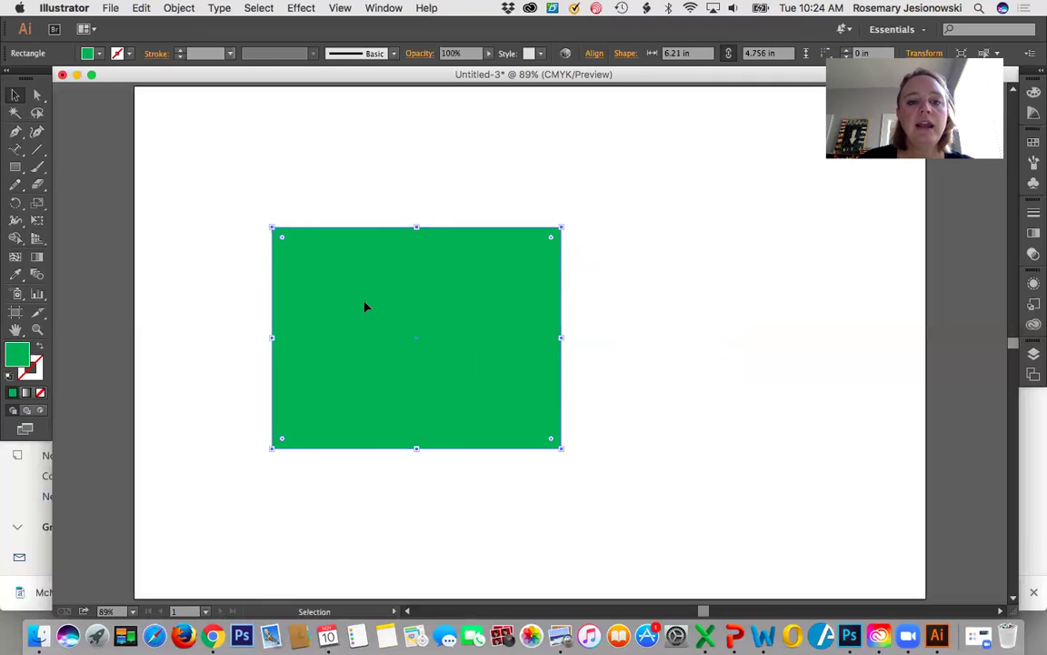
- Reposition the green rectangle left of the artboard's centre with the Selection tool and deselect it
left_click_drag(364, 306, 351, 272)
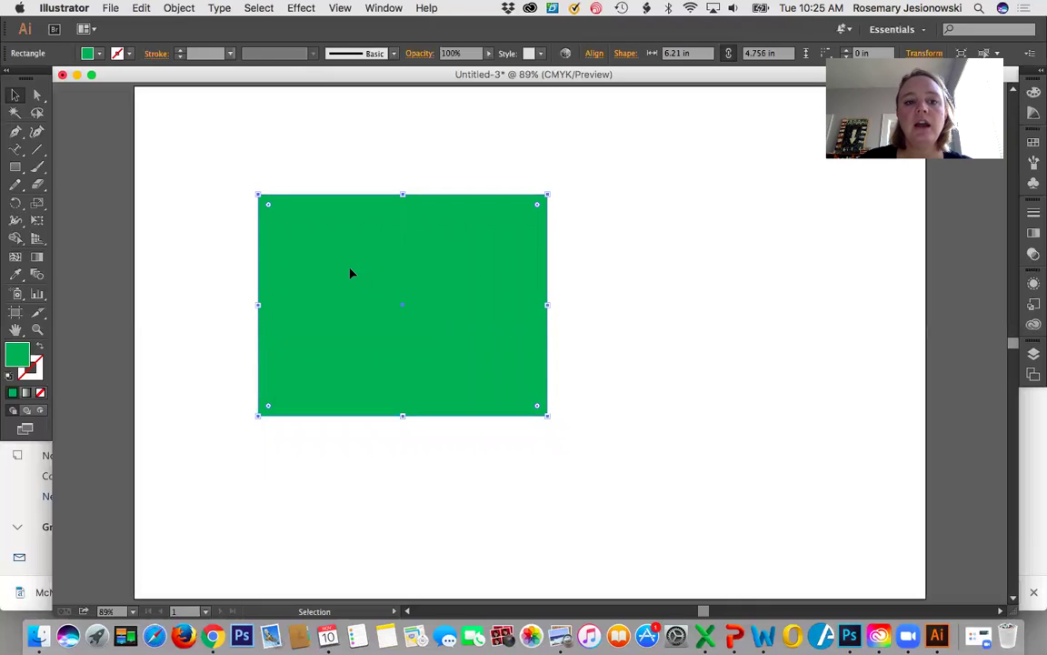
left_click(13, 97)
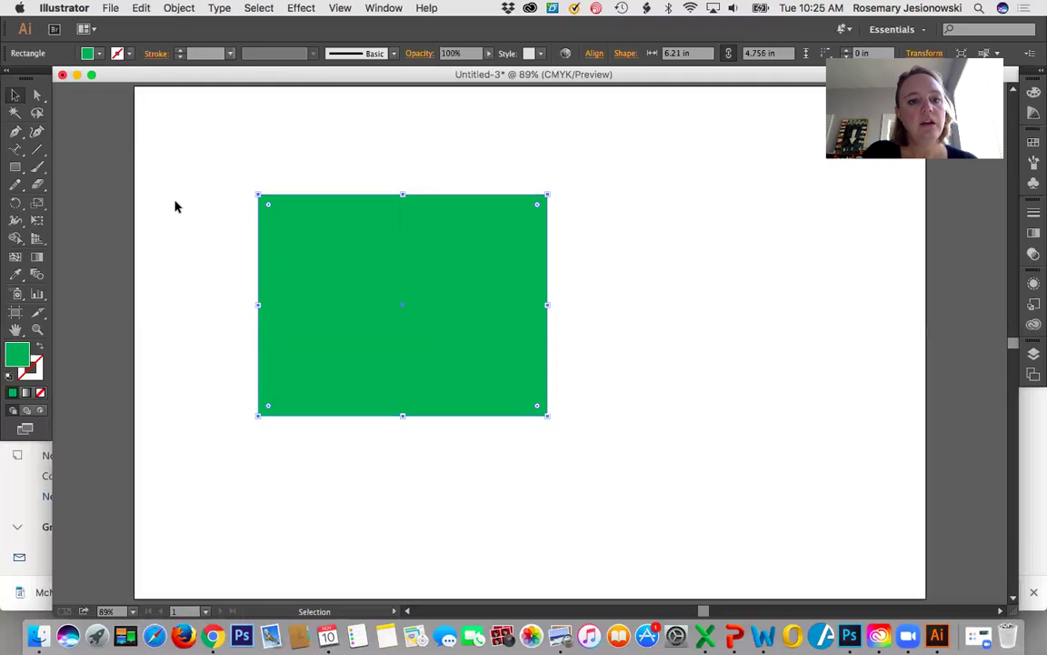
left_click_drag(308, 268, 301, 290)
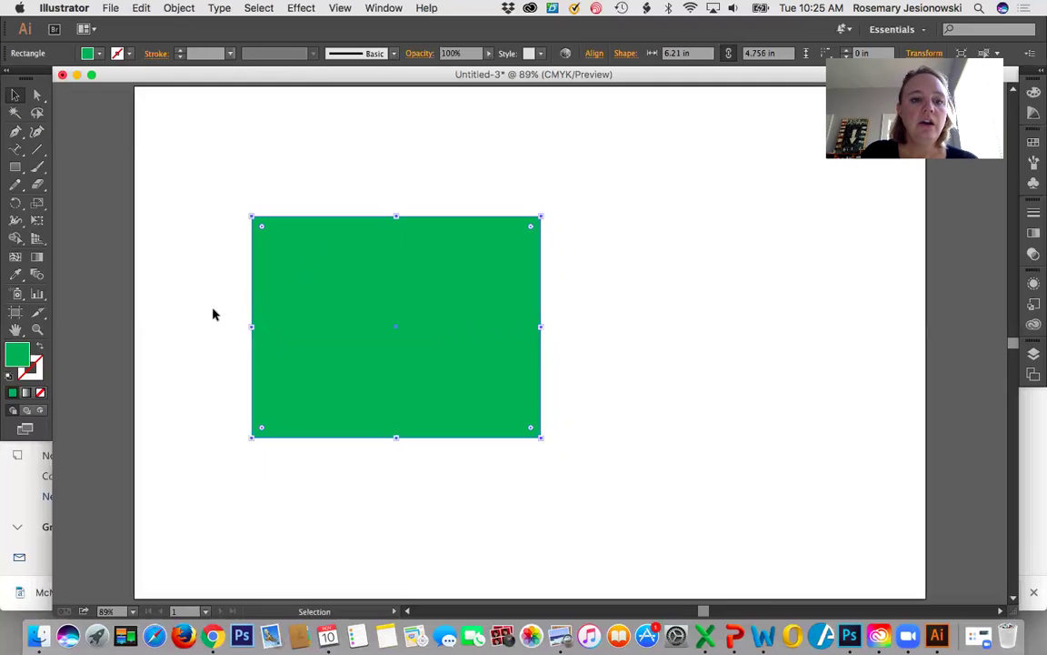
left_click(190, 320)
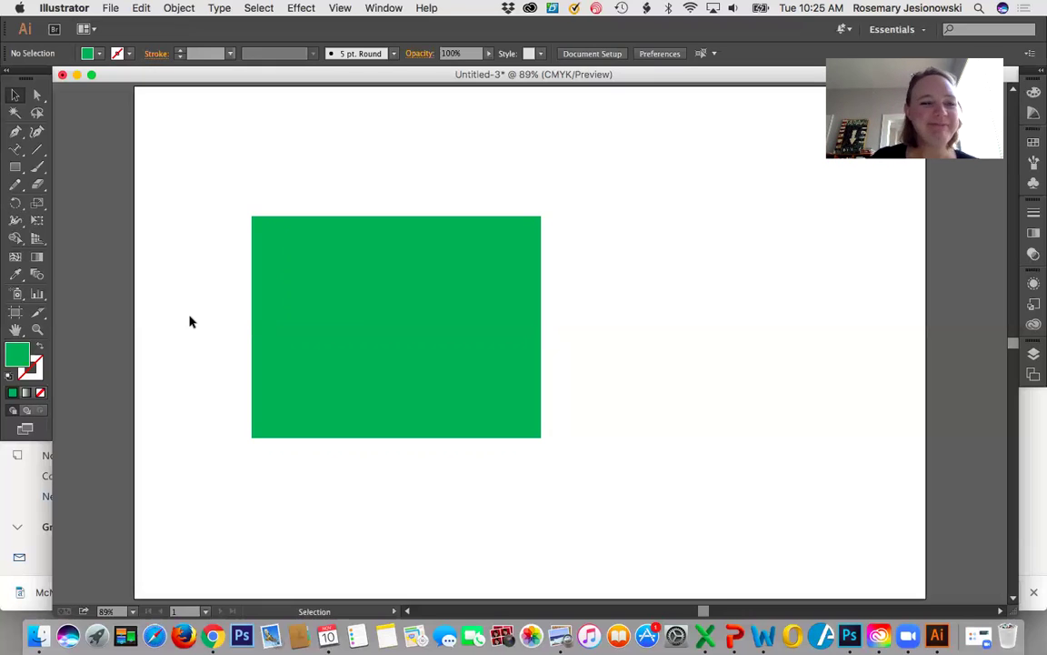
left_click_drag(281, 313, 291, 339)
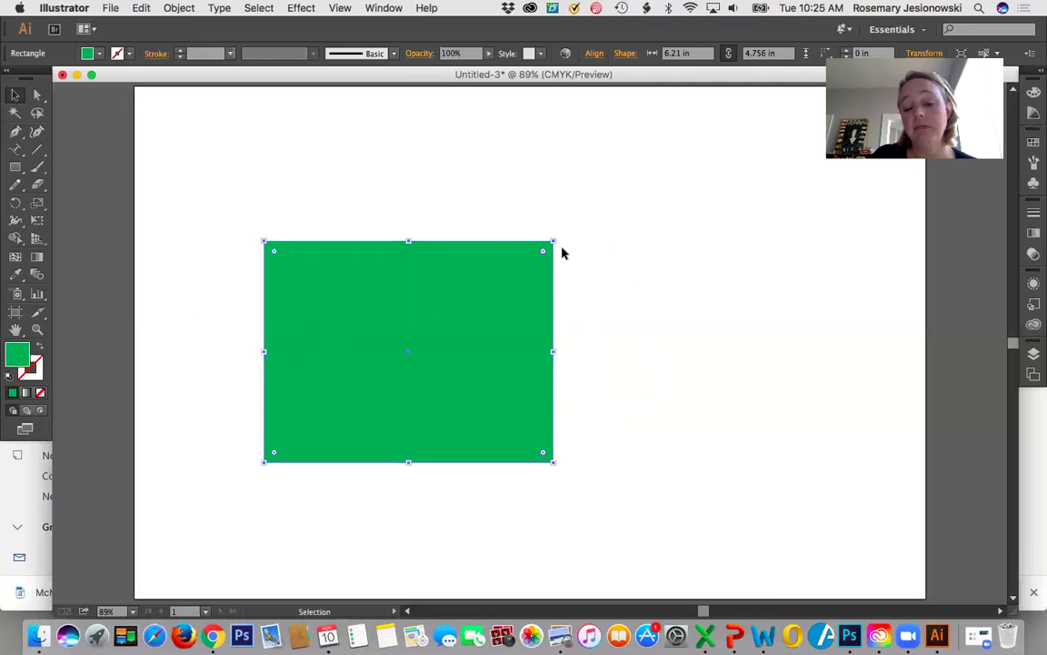
left_click(469, 170)
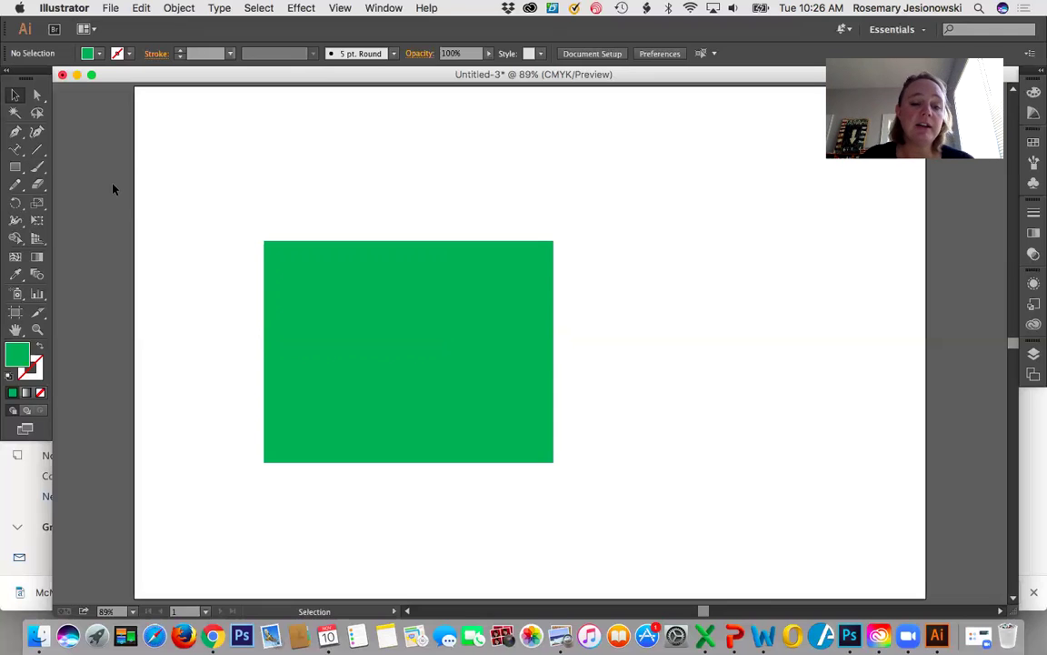
- Draw a closed four-sided side face with the Pen tool, sharing the rectangle's right edge and slanting outward, and deselect it
left_click(14, 168)
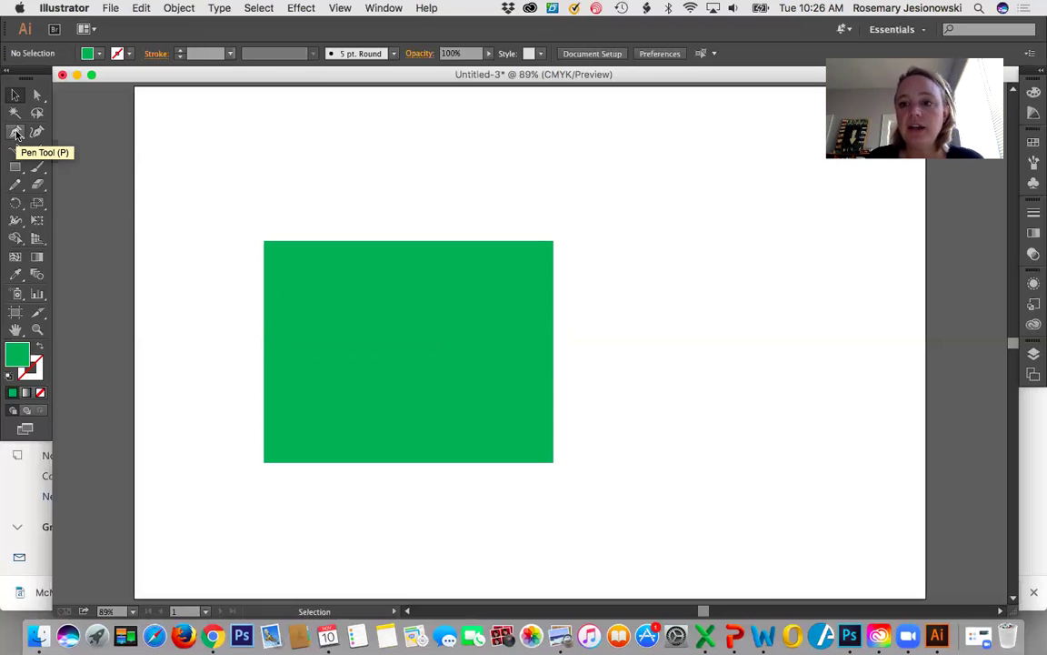
left_click(16, 132)
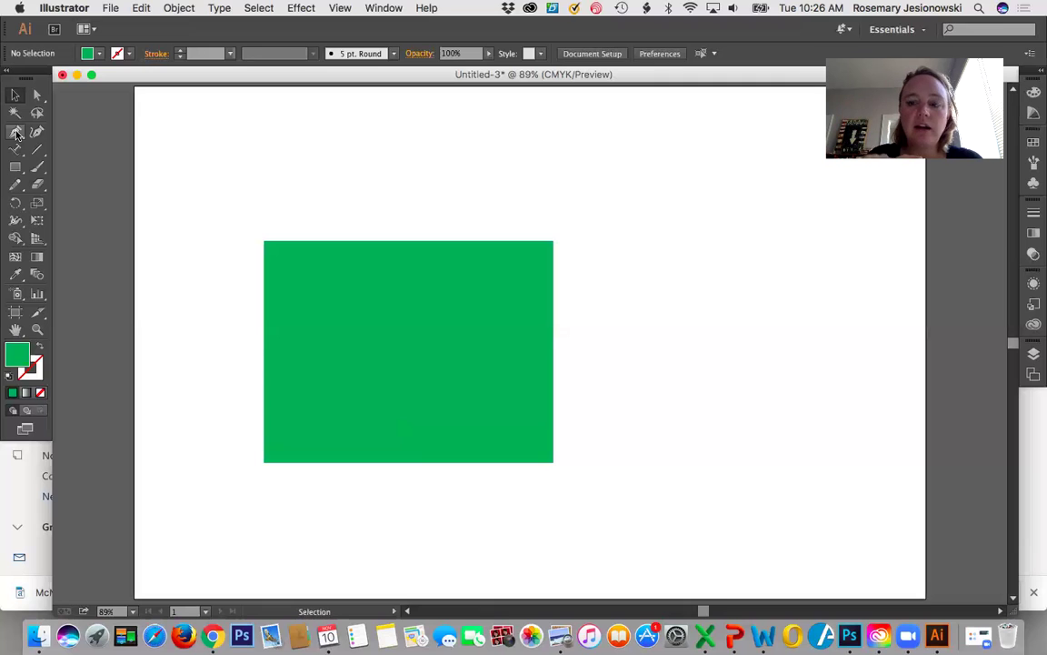
left_click(15, 133)
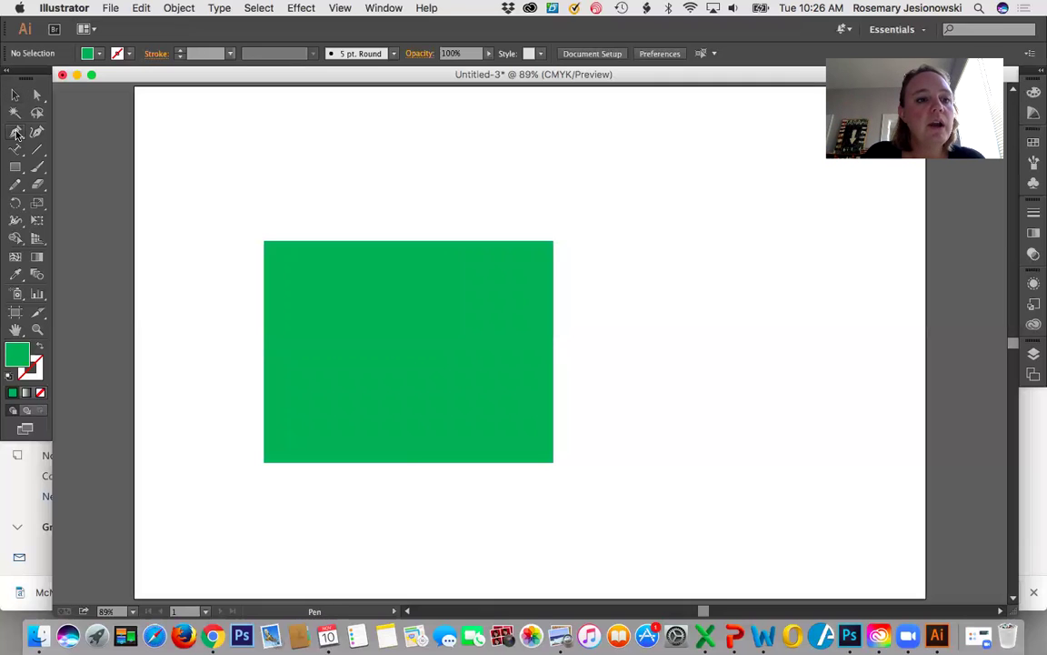
left_click(552, 464)
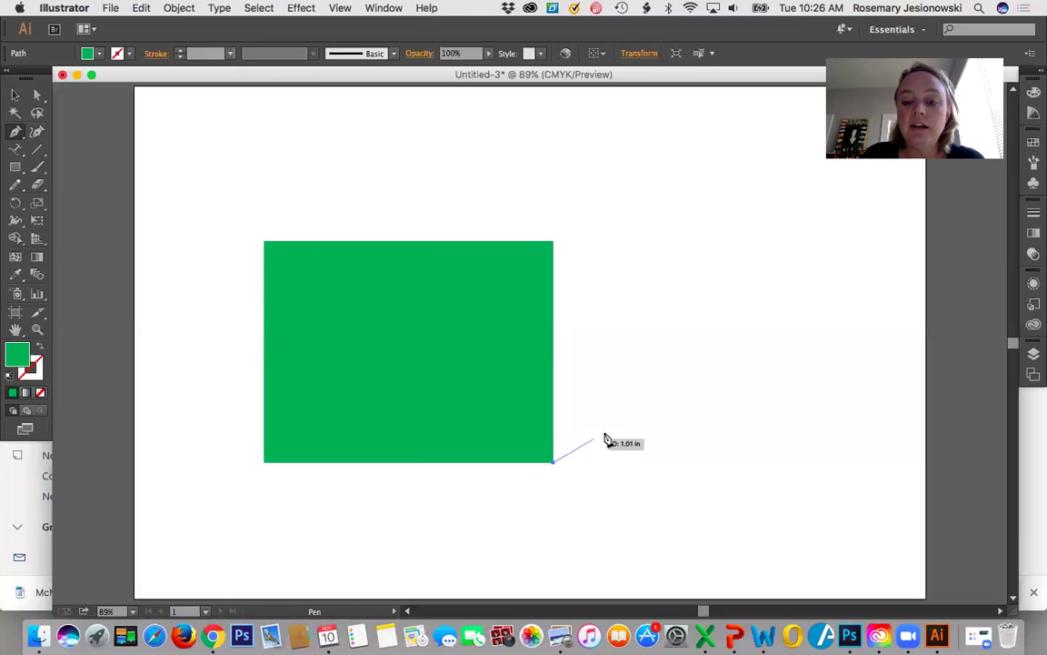
left_click(659, 390)
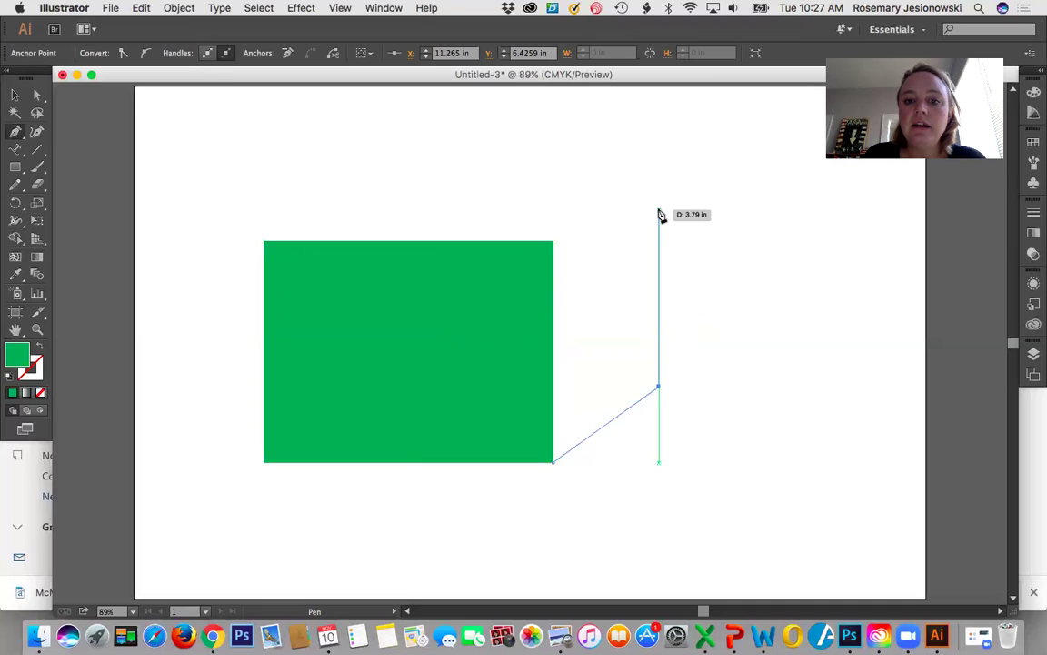
left_click(659, 211)
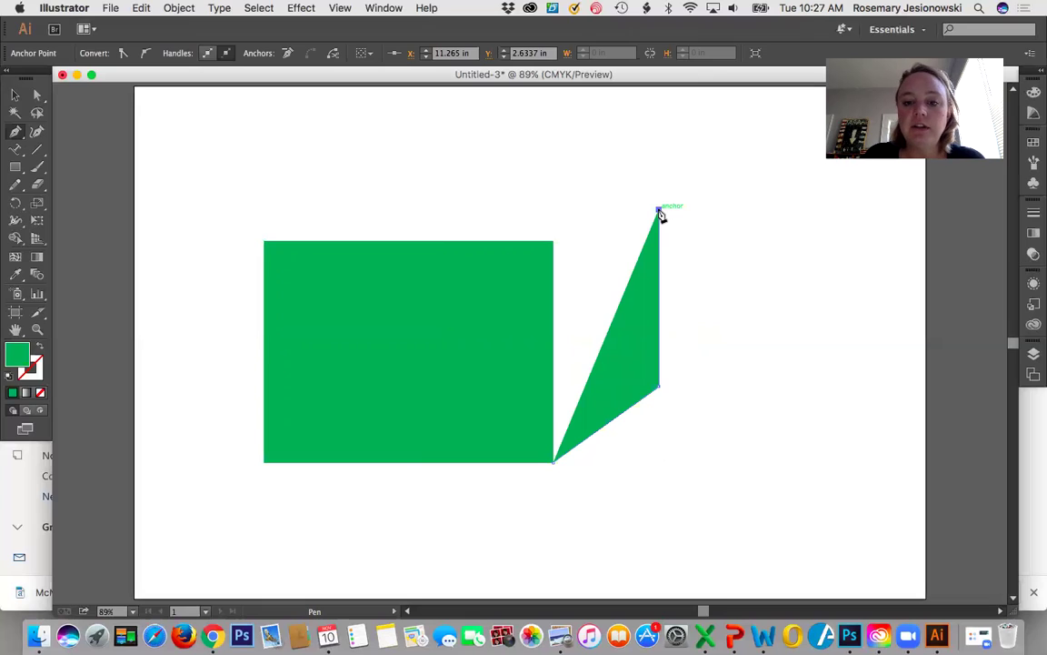
left_click(553, 242)
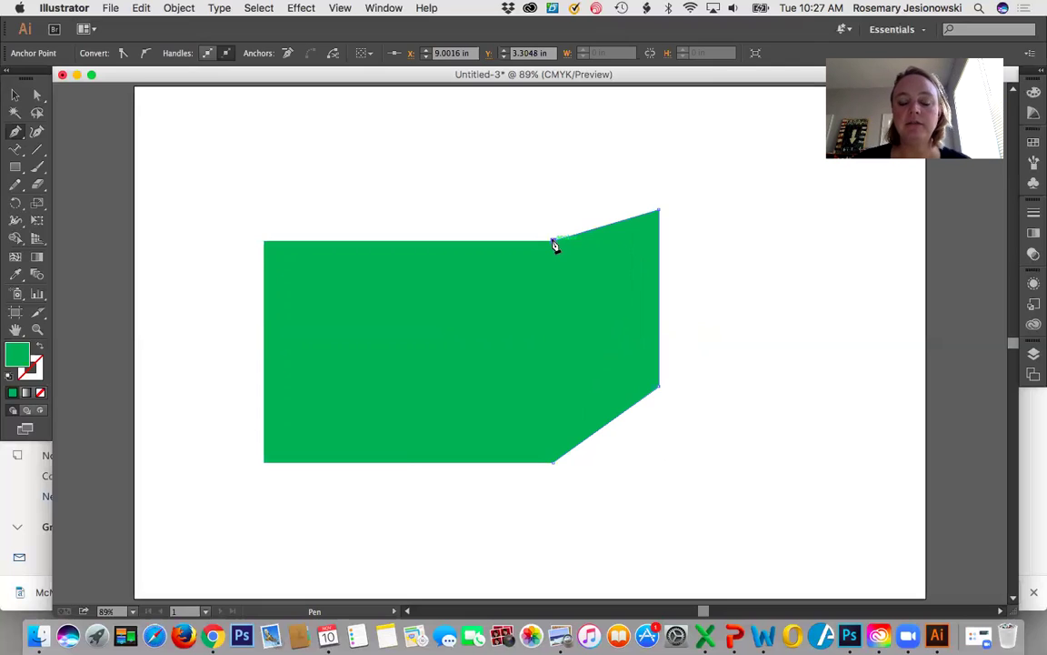
left_click(554, 244)
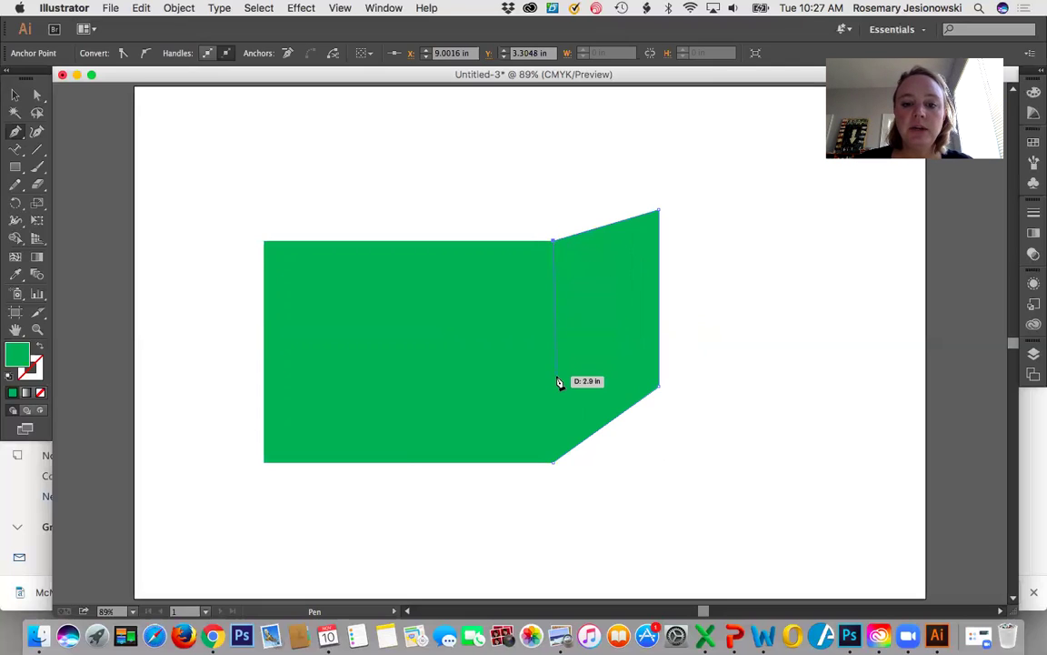
left_click(554, 461)
left_click(553, 463)
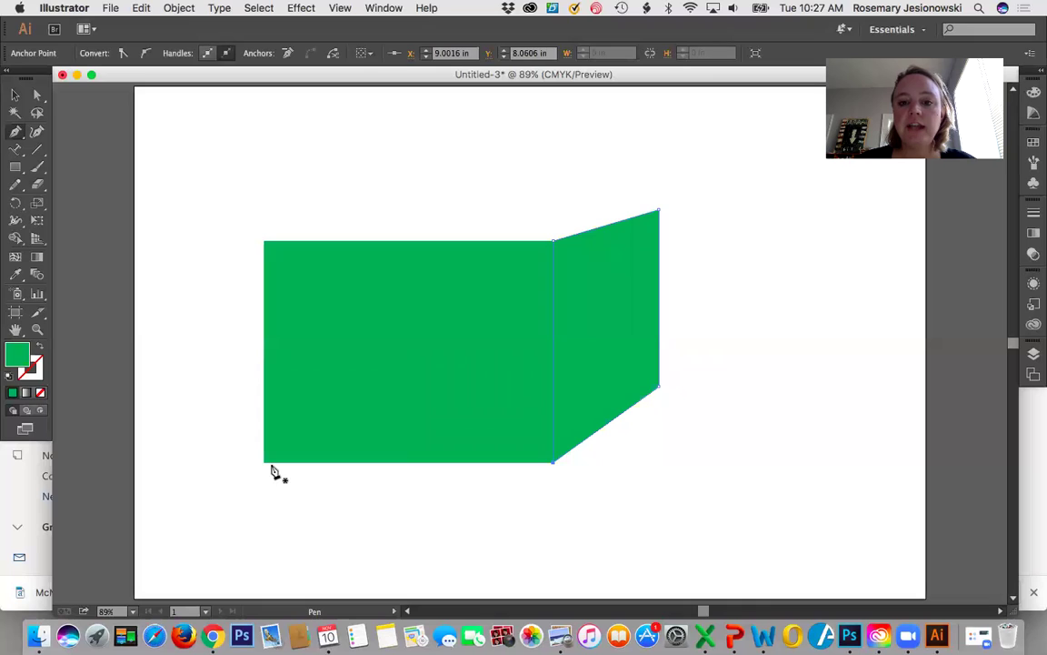
left_click(192, 350)
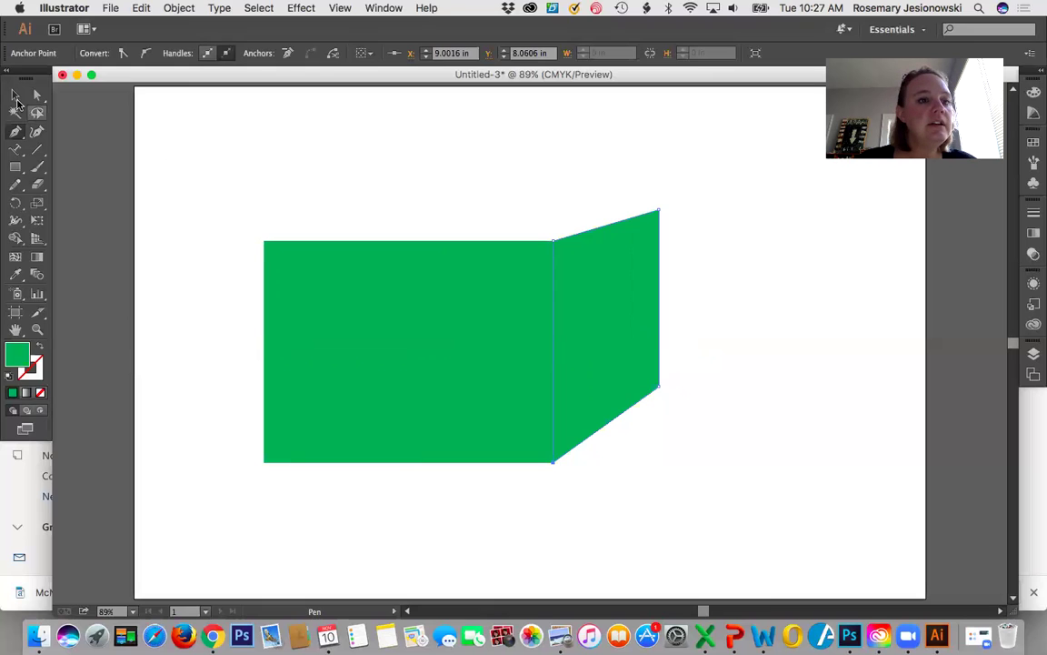
left_click(15, 97)
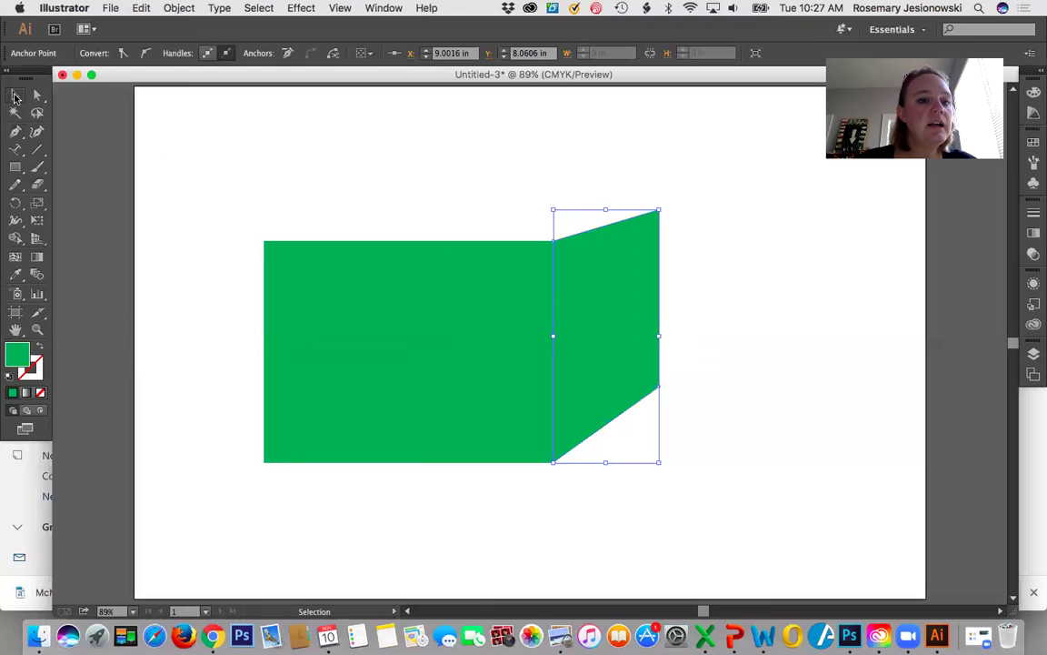
left_click(164, 162)
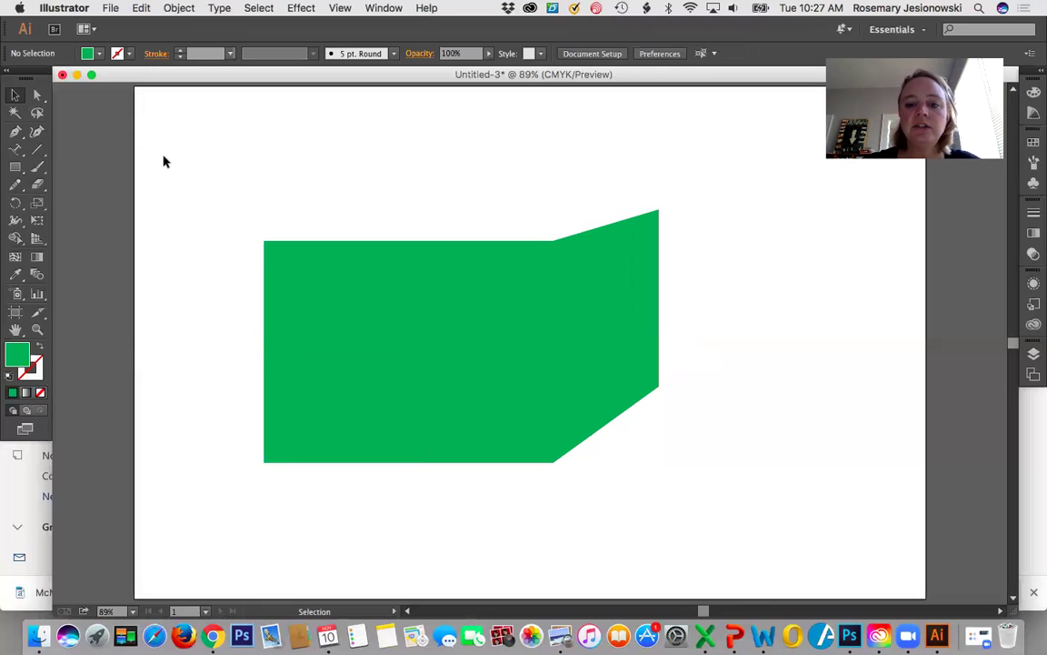
- Fill the four-sided side face with the lighter green 04BC57
left_click(609, 261)
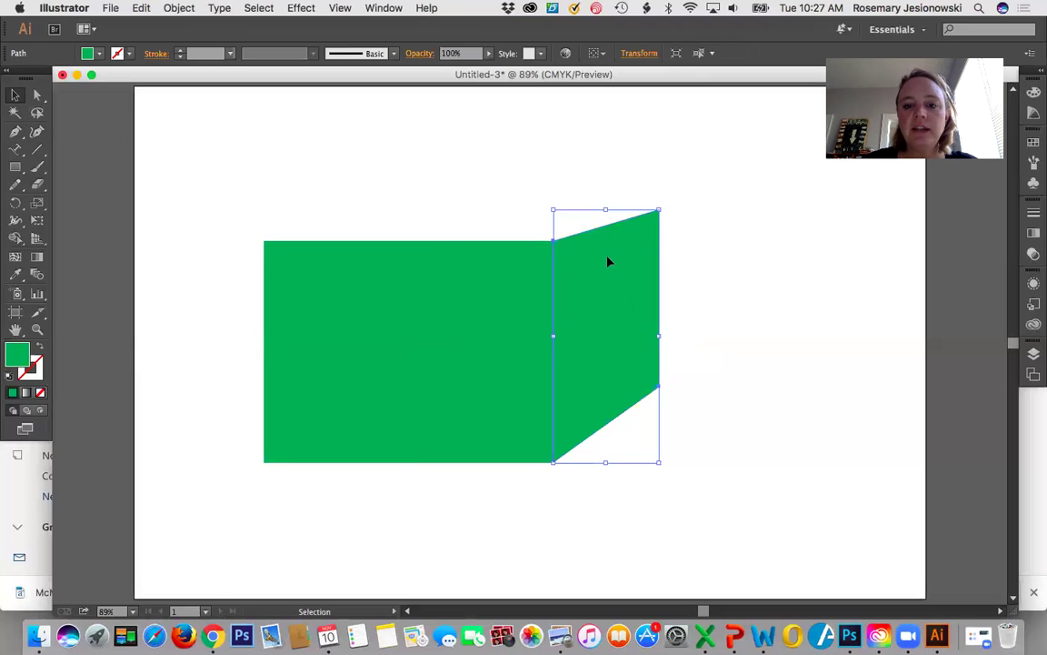
double_click(18, 359)
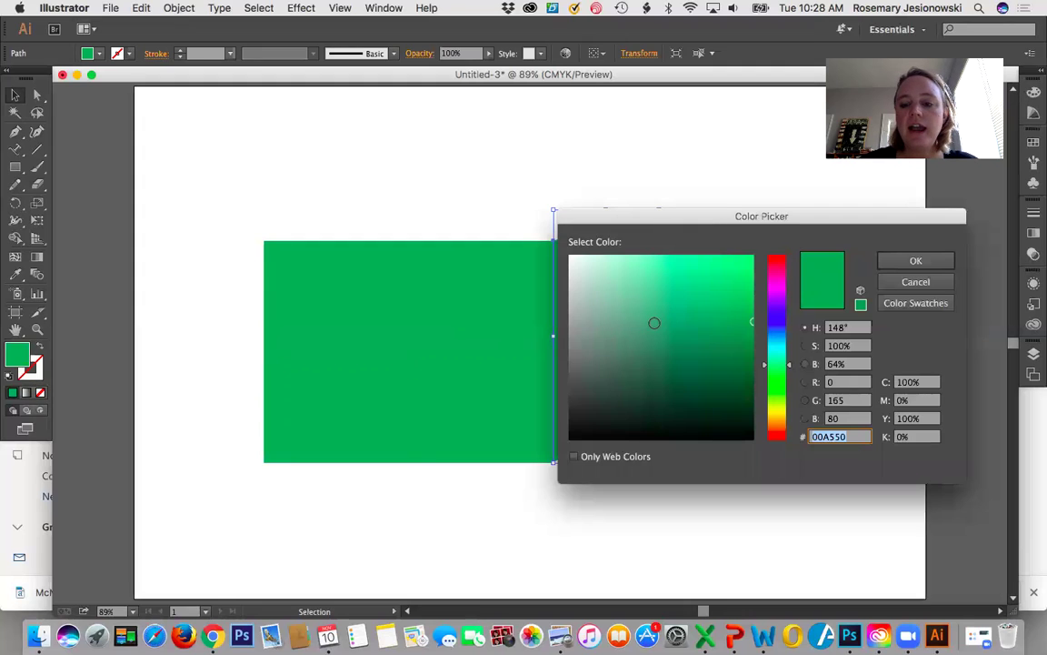
left_click(751, 302)
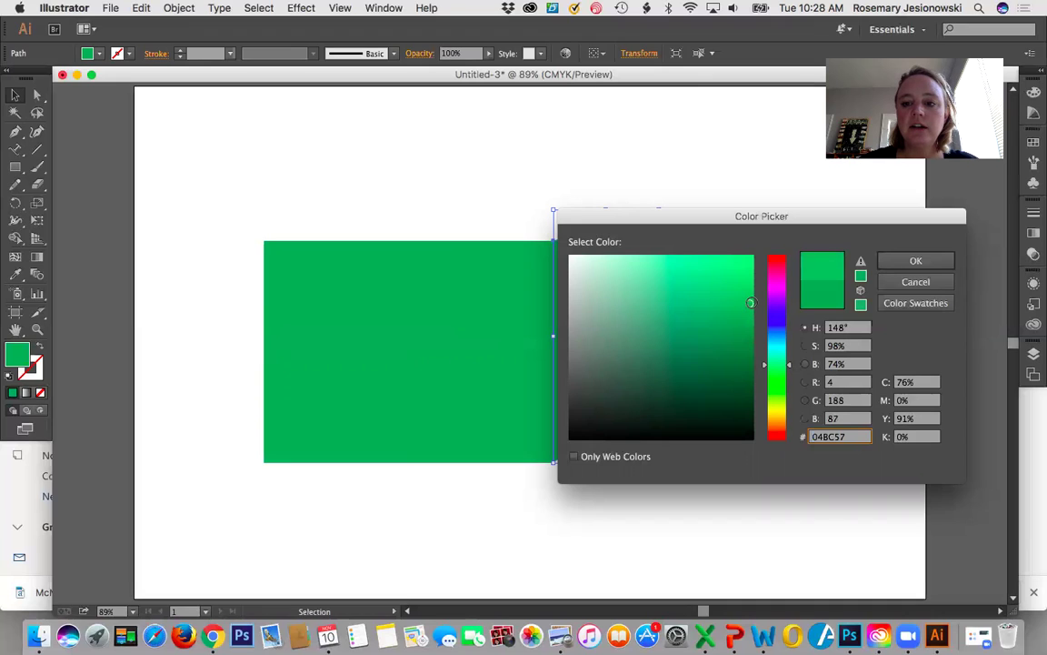
left_click(918, 262)
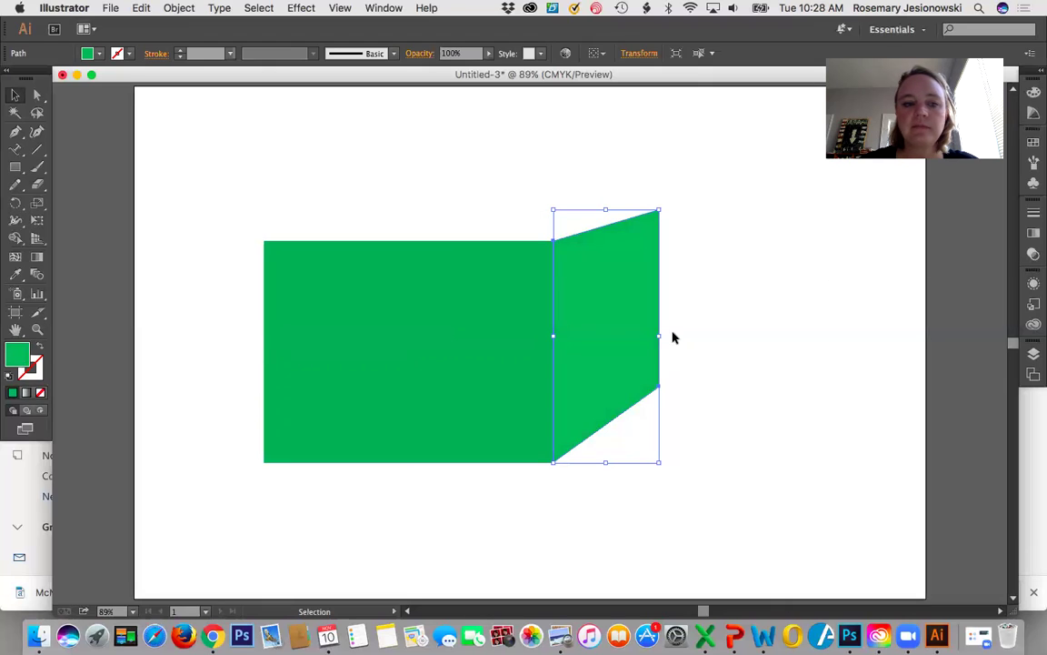
- Draw a closed four-sided top face with the Pen tool, joining both existing faces, its back-left corner at about X 6.96, Y 2.63 in, and deselect it
left_click(749, 291)
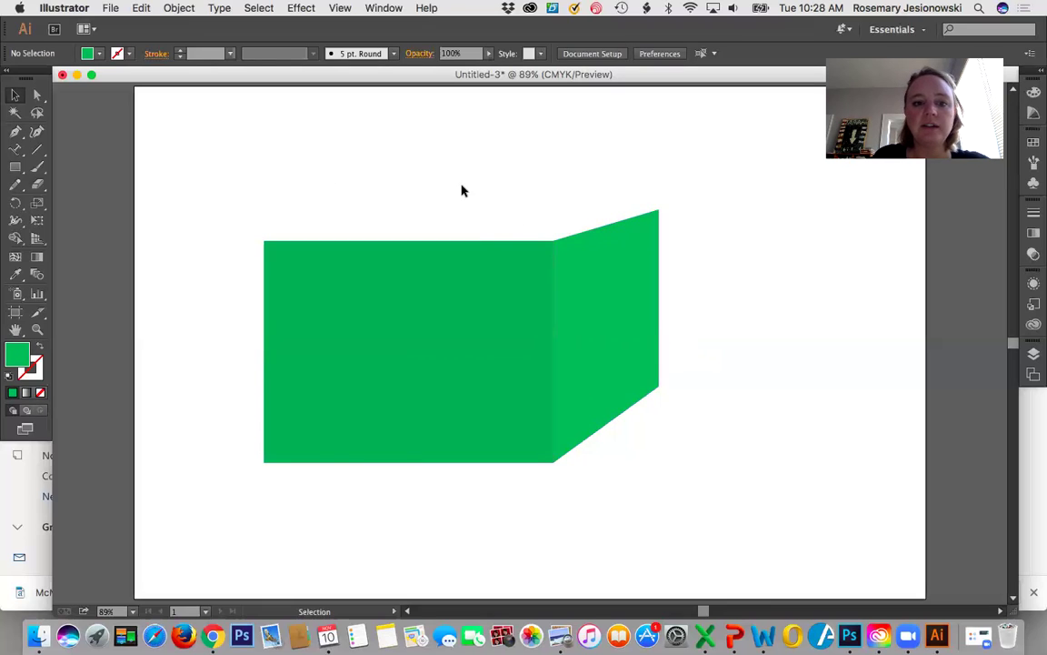
left_click(14, 133)
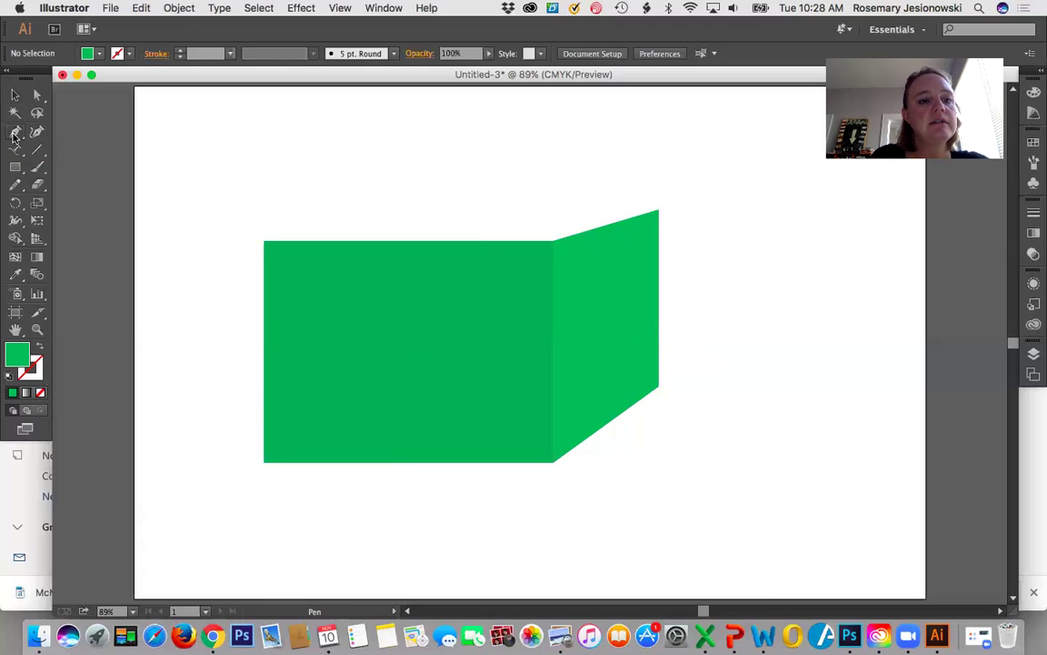
left_click(266, 244)
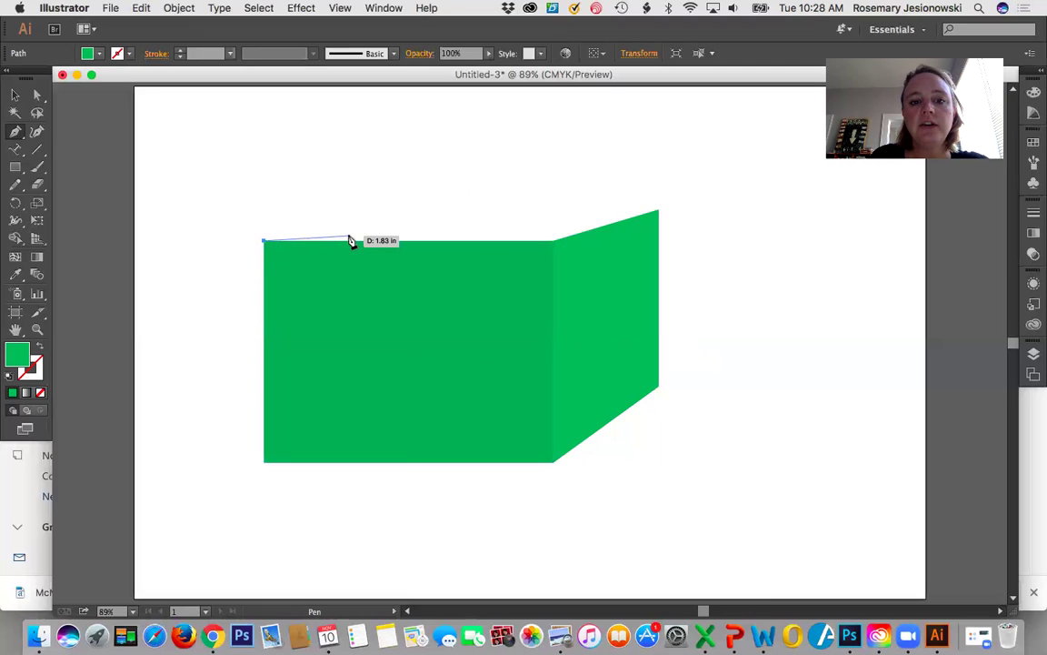
left_click(458, 211)
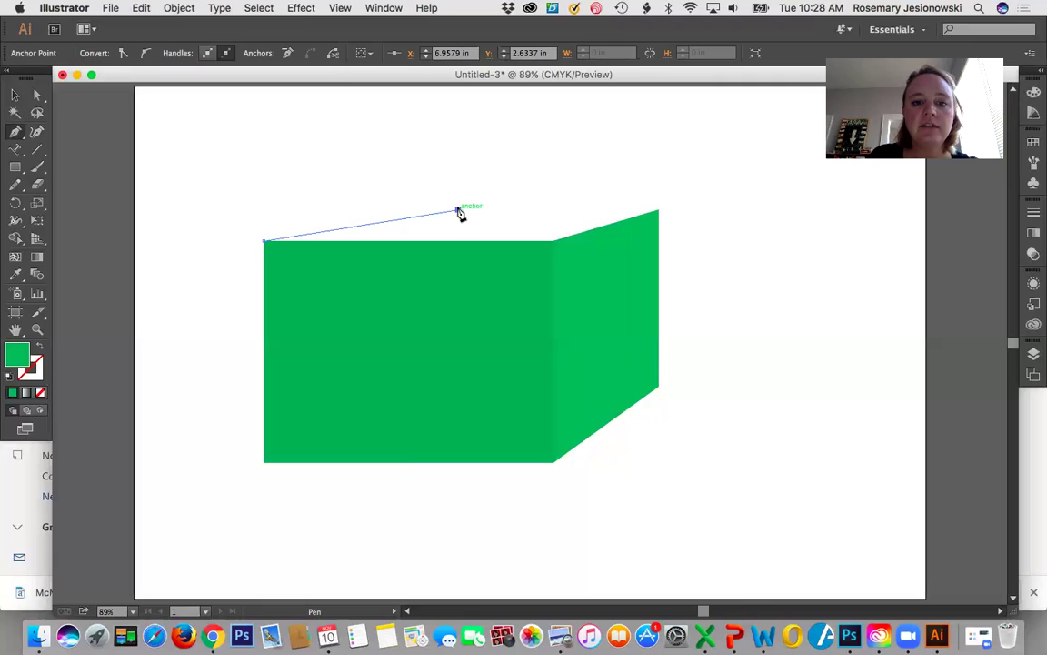
left_click(659, 211)
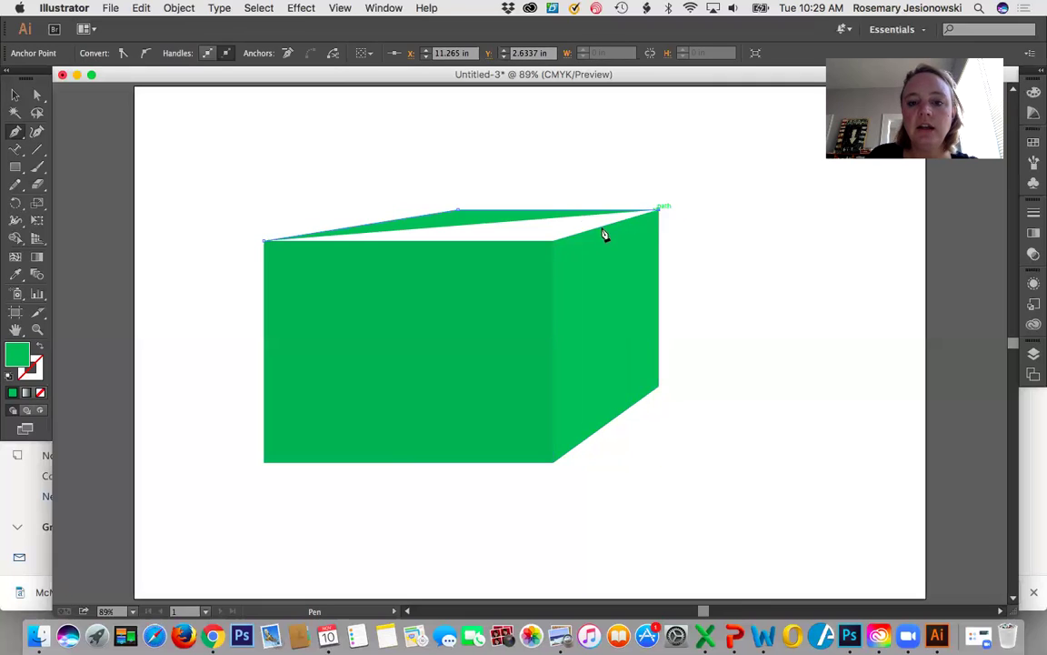
left_click(554, 242)
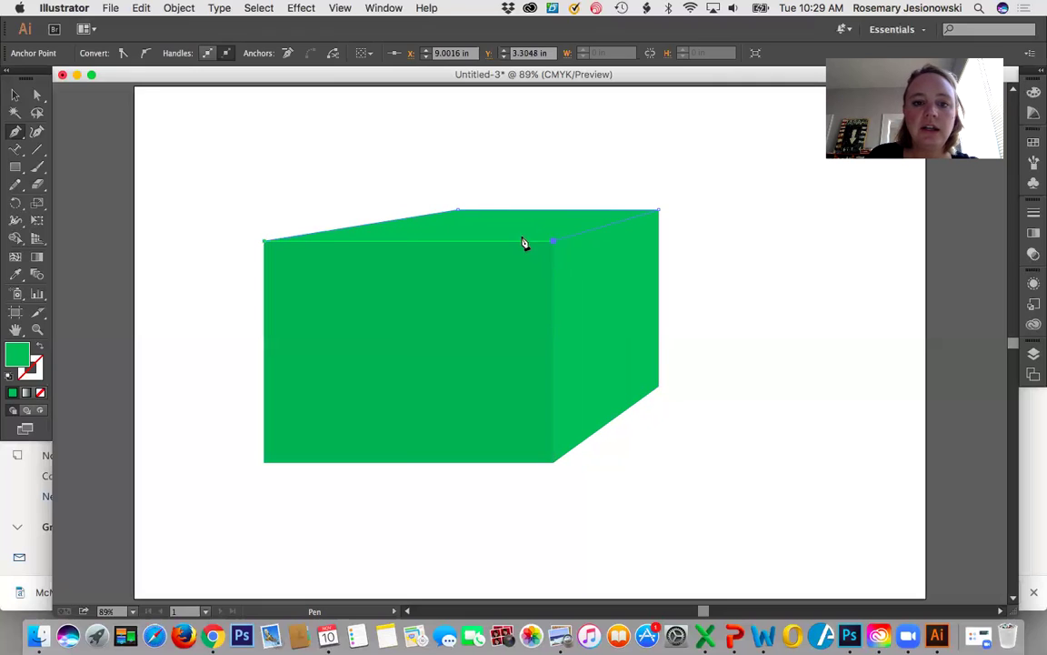
left_click(262, 242)
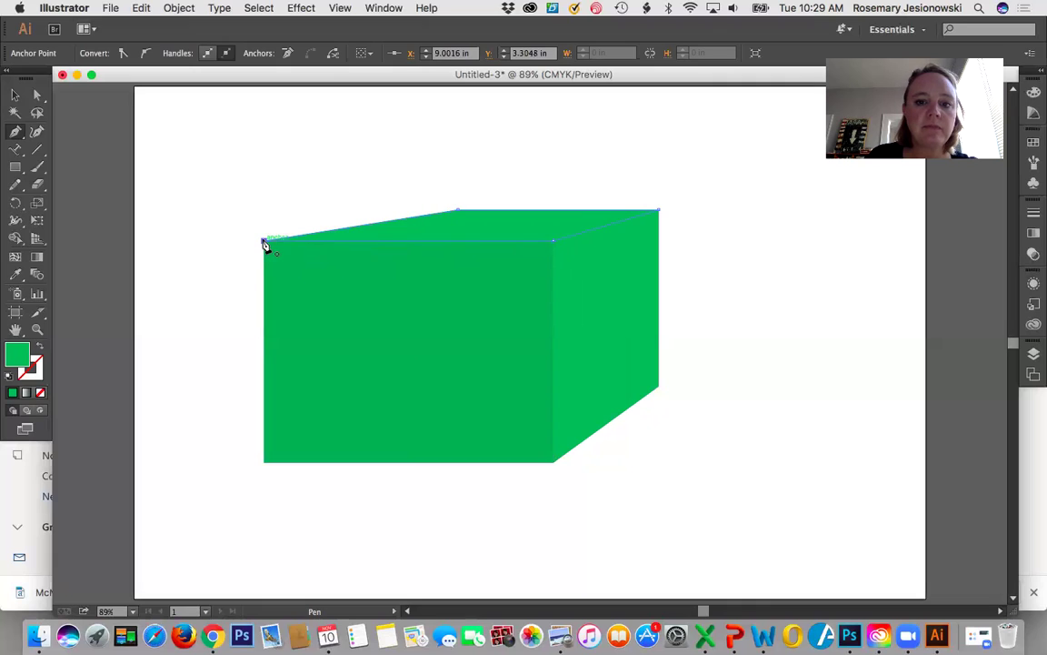
left_click(15, 98)
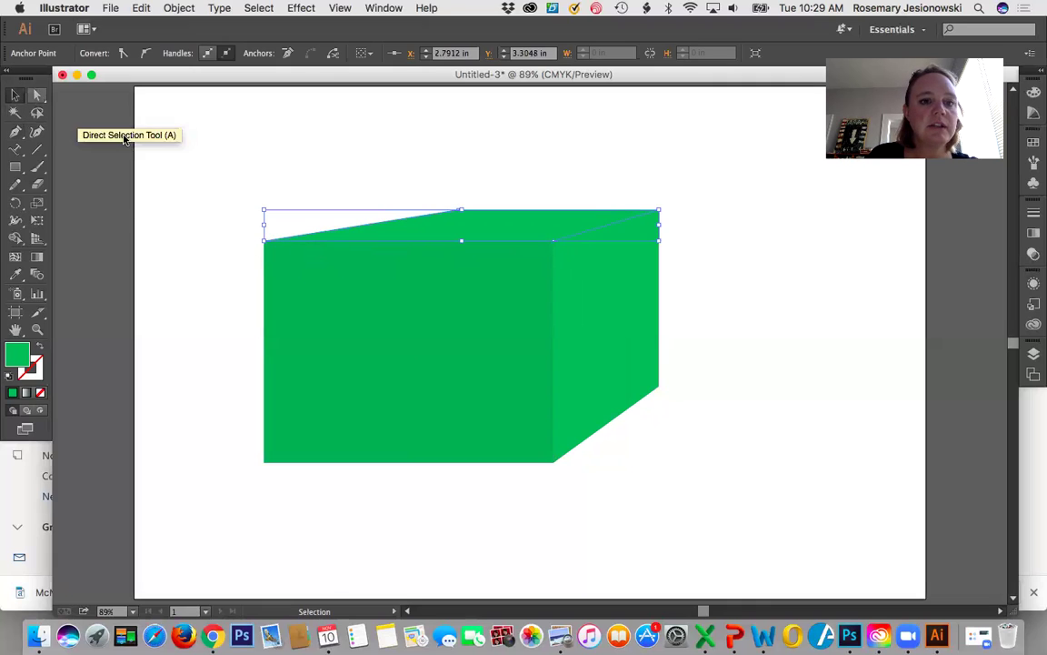
left_click(173, 165)
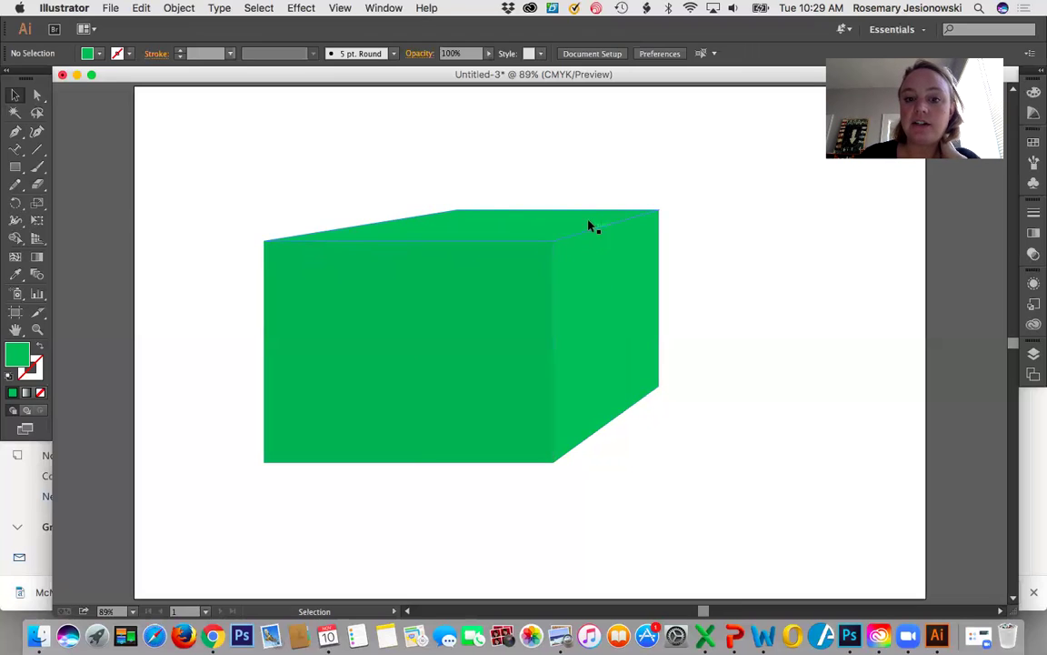
- Fill the box's top face with the slightly darker green 07AD4B and deselect it
left_click(539, 230)
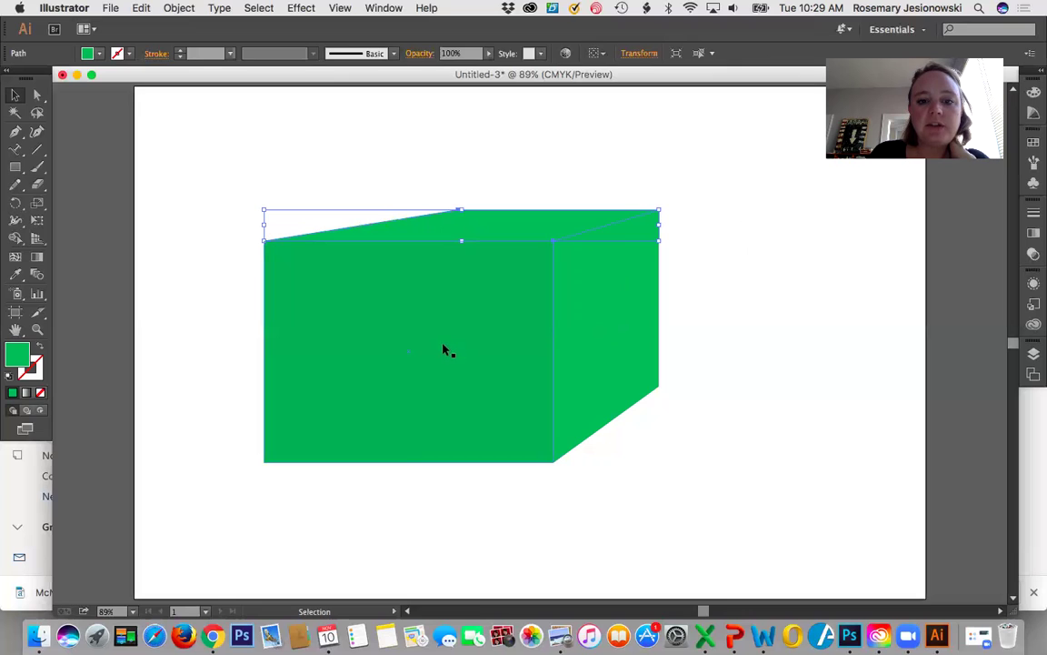
double_click(16, 359)
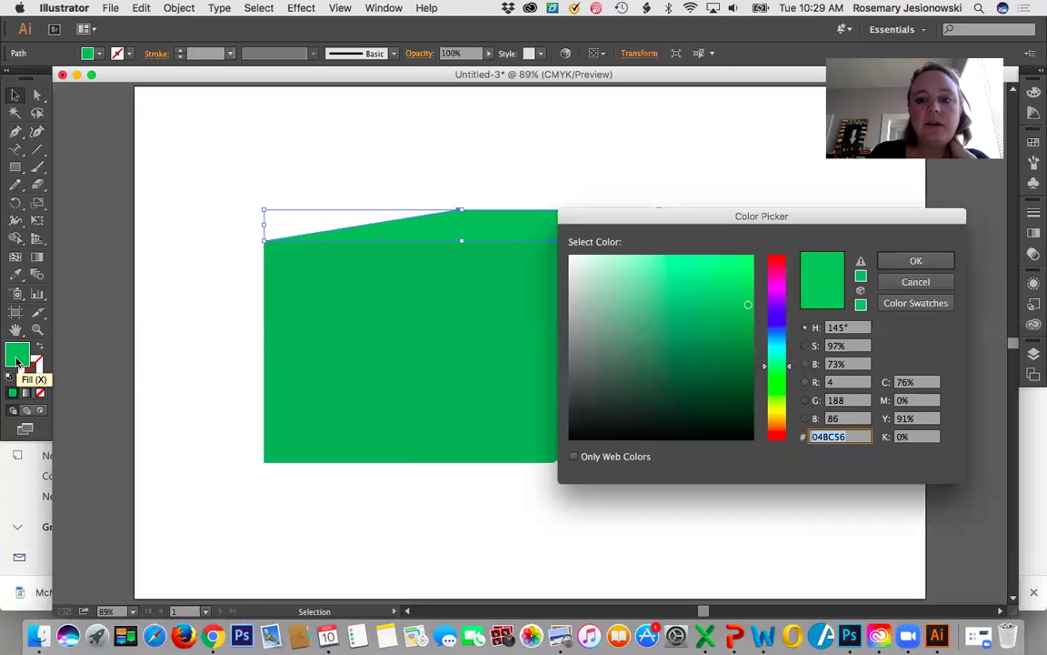
left_click(745, 314)
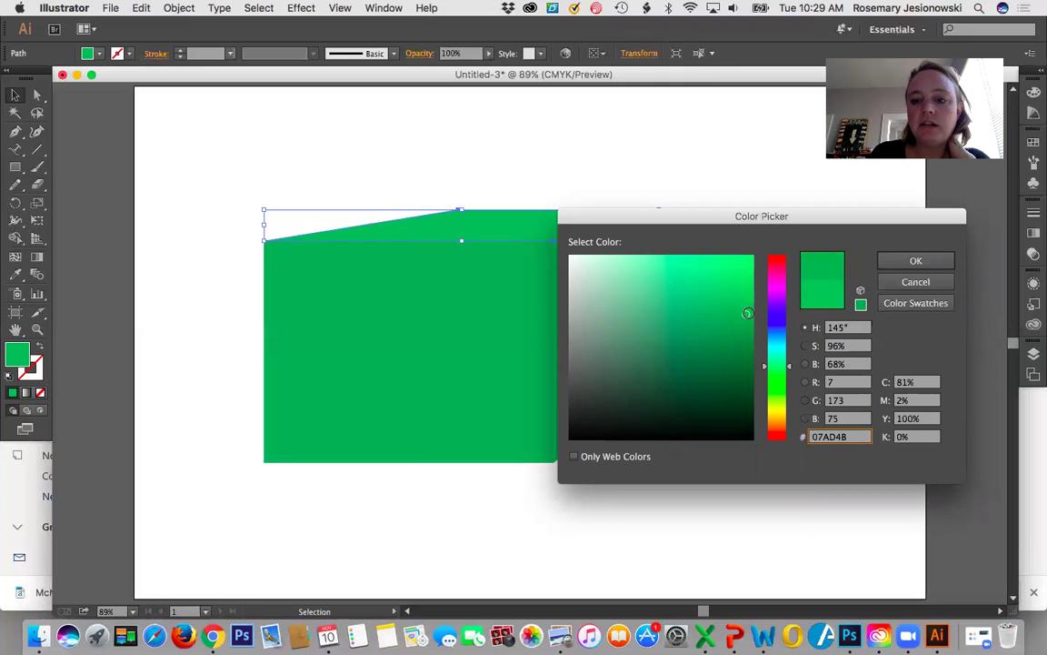
left_click(913, 262)
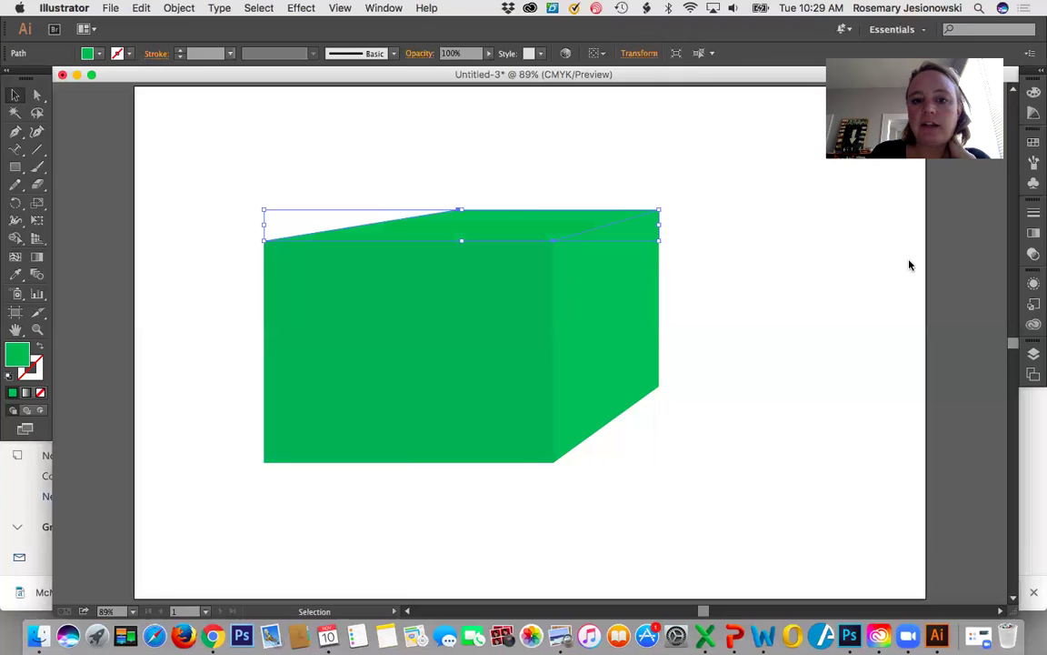
left_click(175, 141)
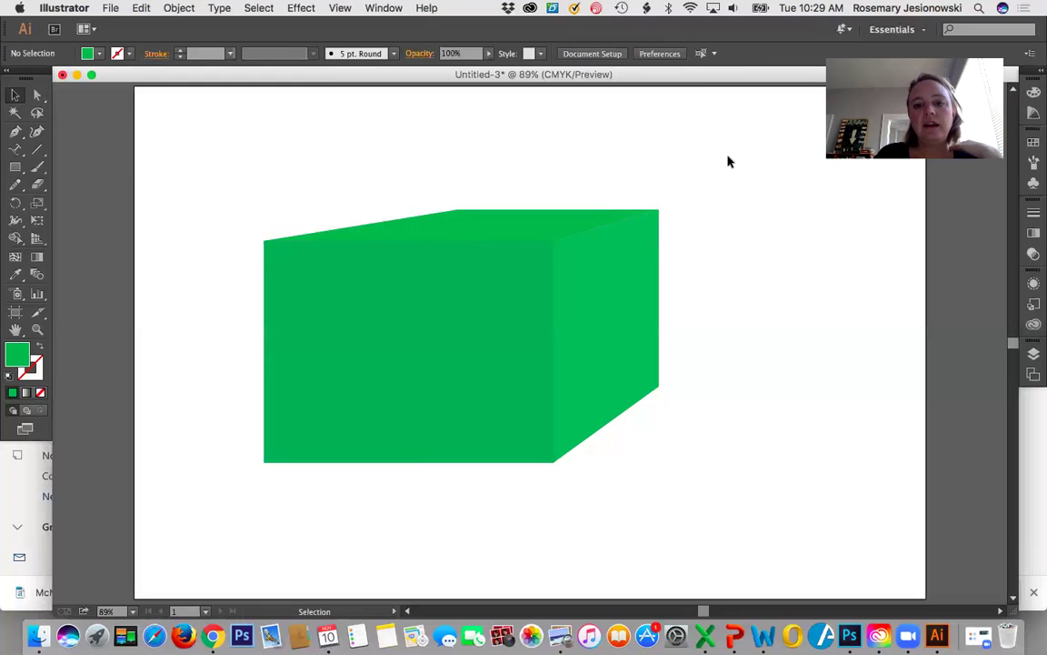